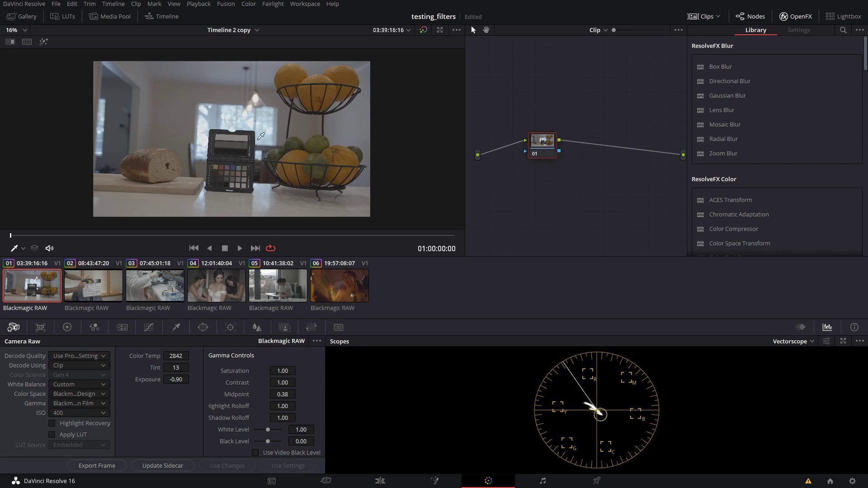
Step: Open Project Settings for testing_filters on the Color Management page
scroll(260, 136, up, 1)
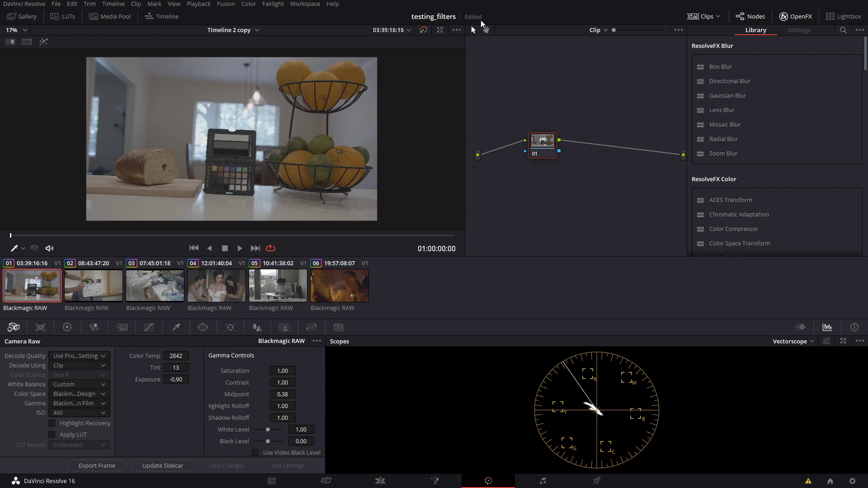
click(852, 482)
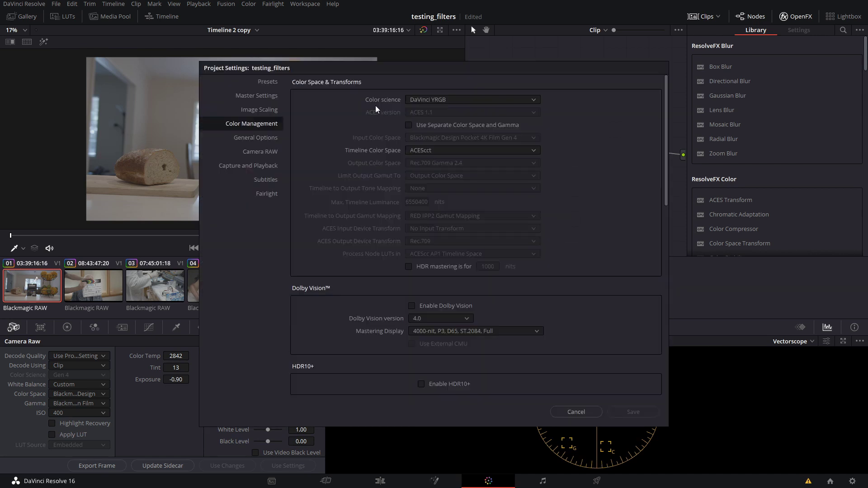
Step: Check the Color science options, leave it on DaVinci YRGB, and cancel Project Settings
drag(397, 66, 415, 59)
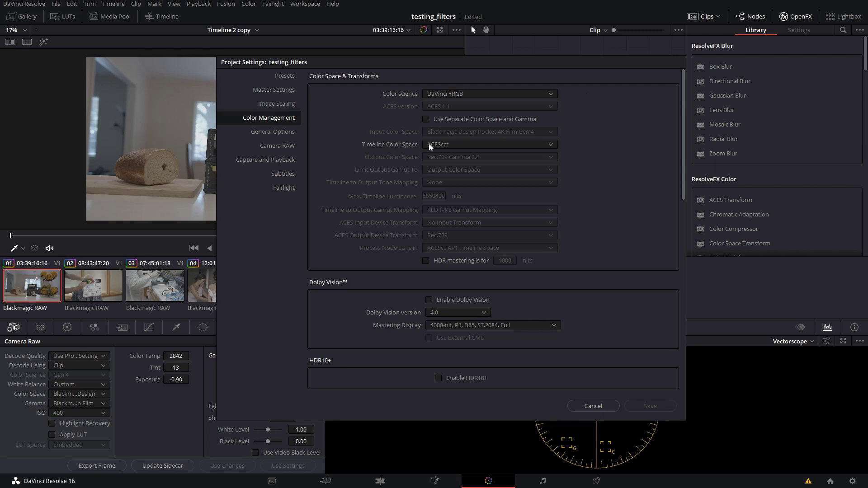
click(464, 94)
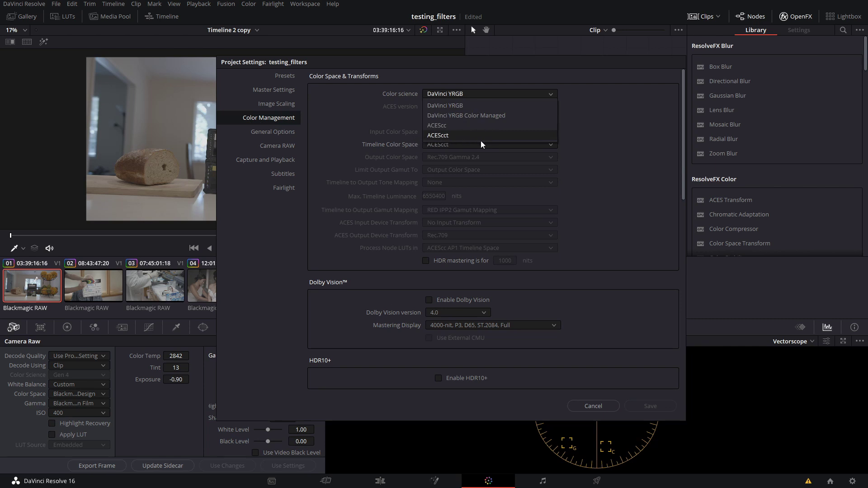
click(599, 151)
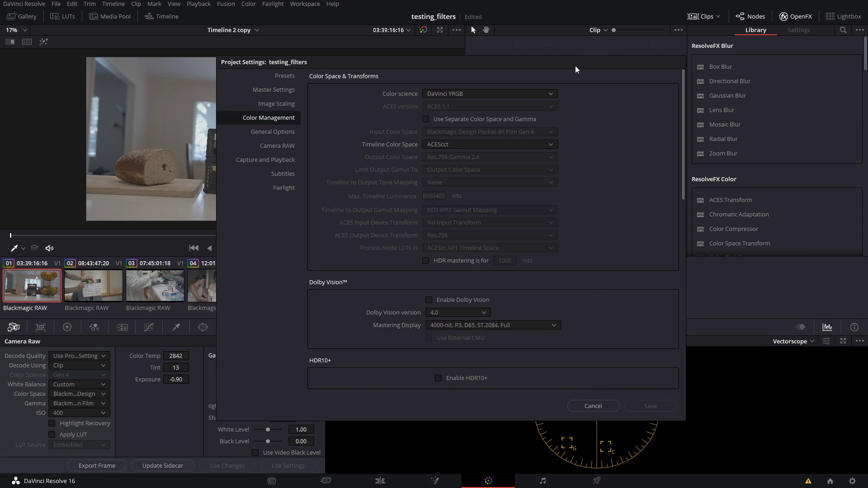
drag(584, 63, 569, 67)
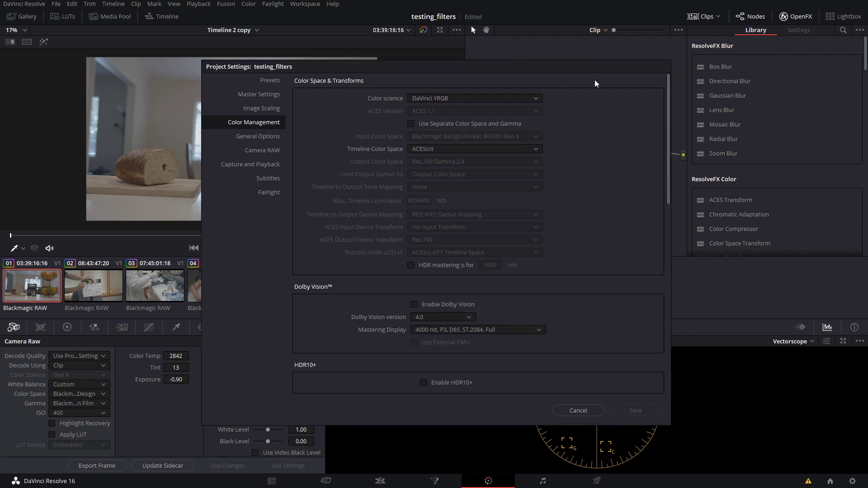
drag(603, 66, 594, 69)
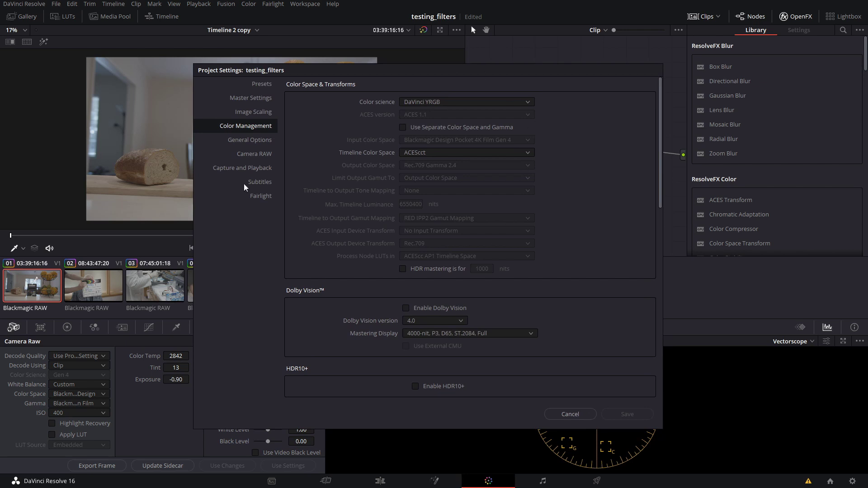
drag(474, 72, 501, 63)
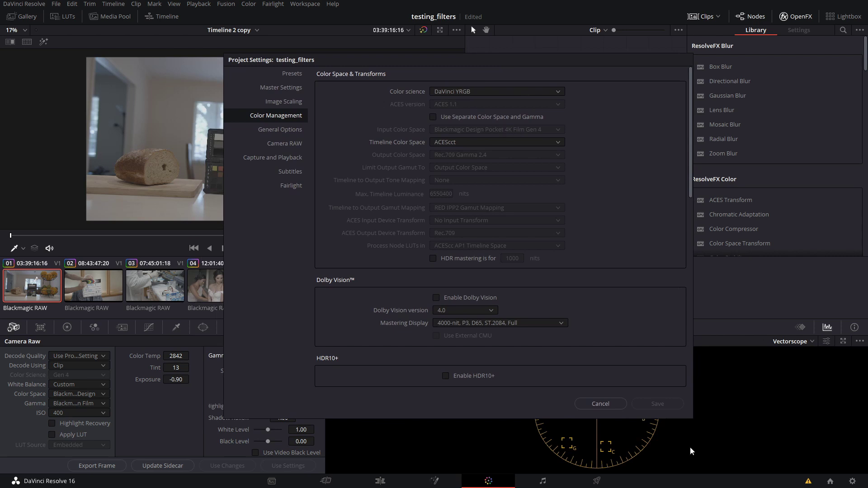
click(613, 406)
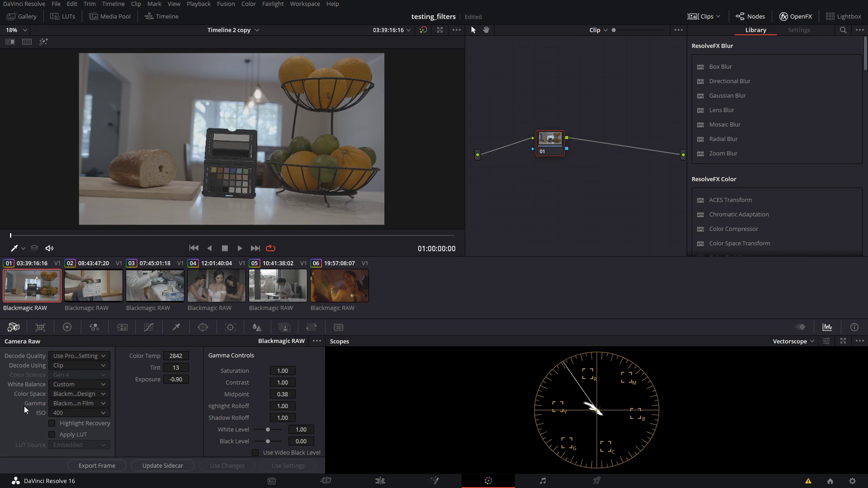
Step: Set the fruit clip's RAW decode to ACES AP1 colour space and ACEScct gamma
click(102, 394)
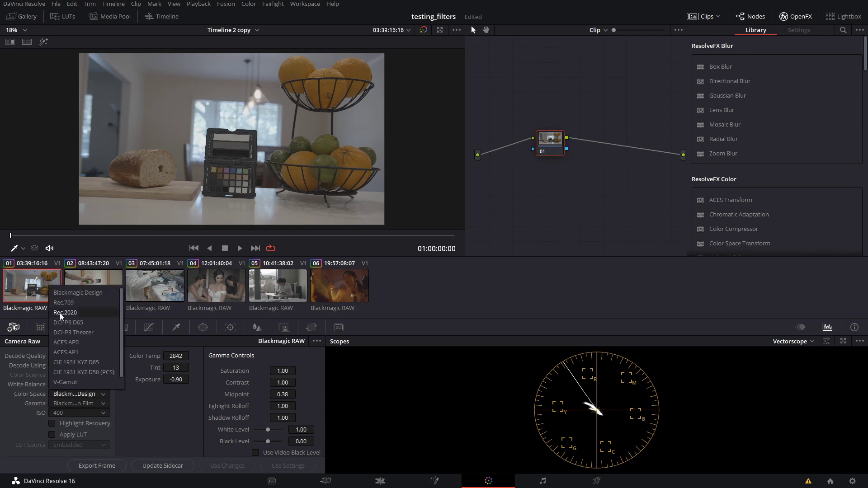
click(70, 352)
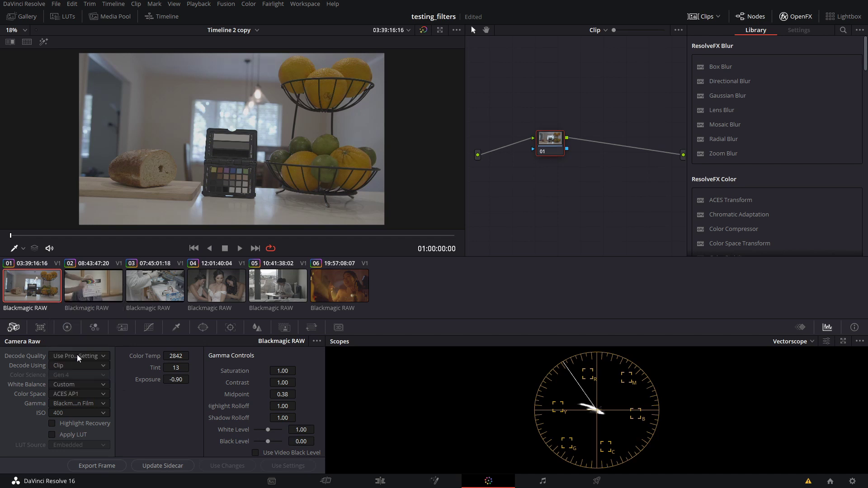
click(91, 404)
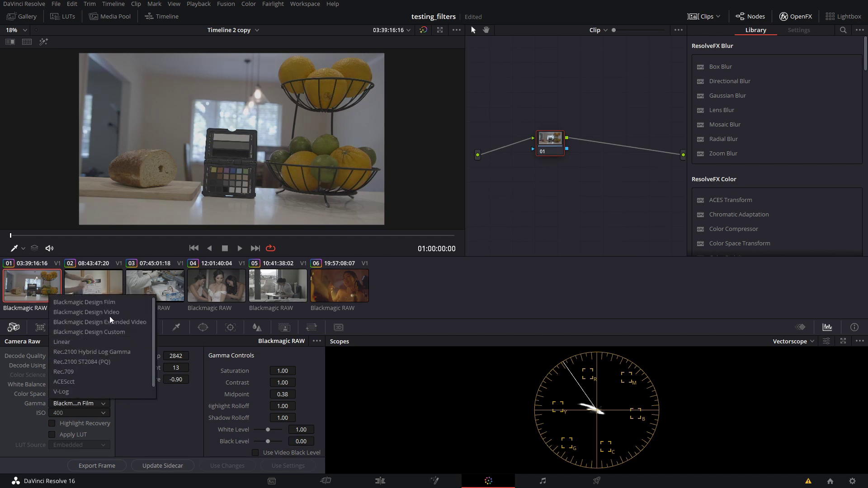
click(72, 381)
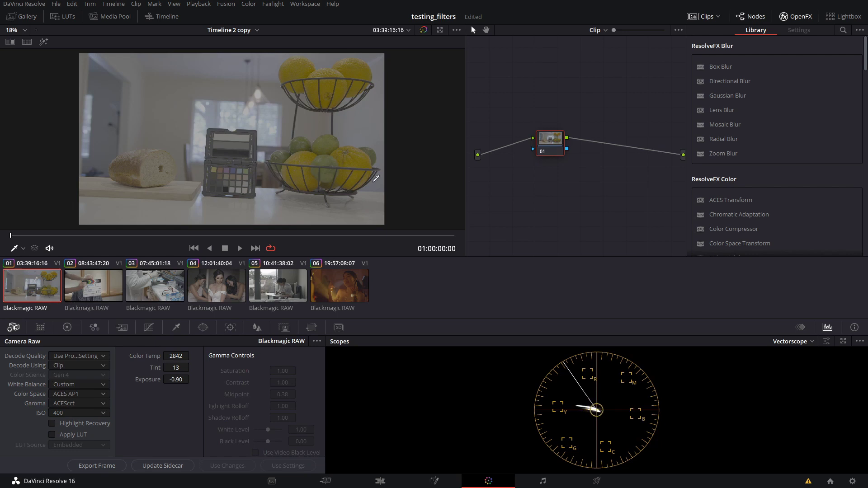
drag(552, 149, 614, 149)
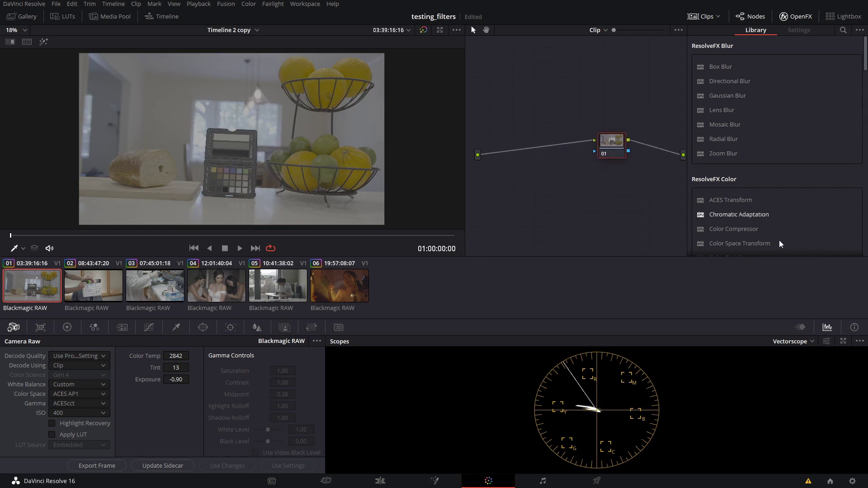
Step: Apply an ACES Transform to node 01 converting ACEScct input to Rec.709 output
drag(739, 200, 611, 144)
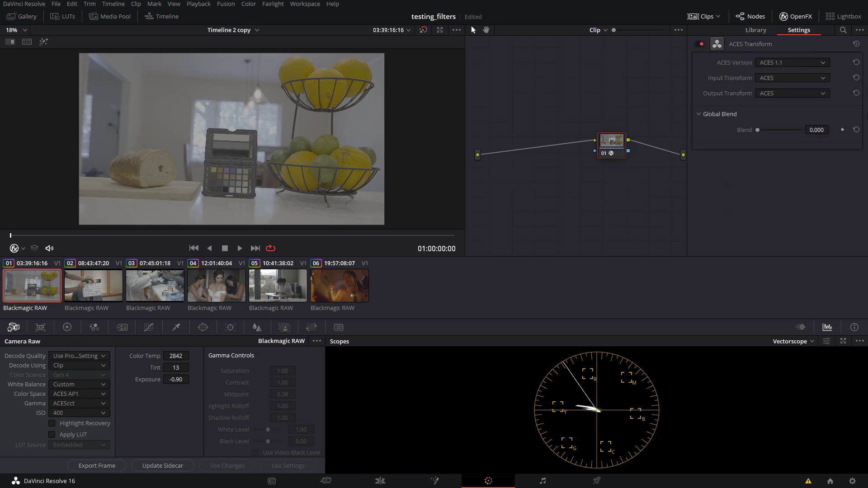
click(778, 78)
click(754, 109)
click(795, 94)
scroll(767, 132, down, 10)
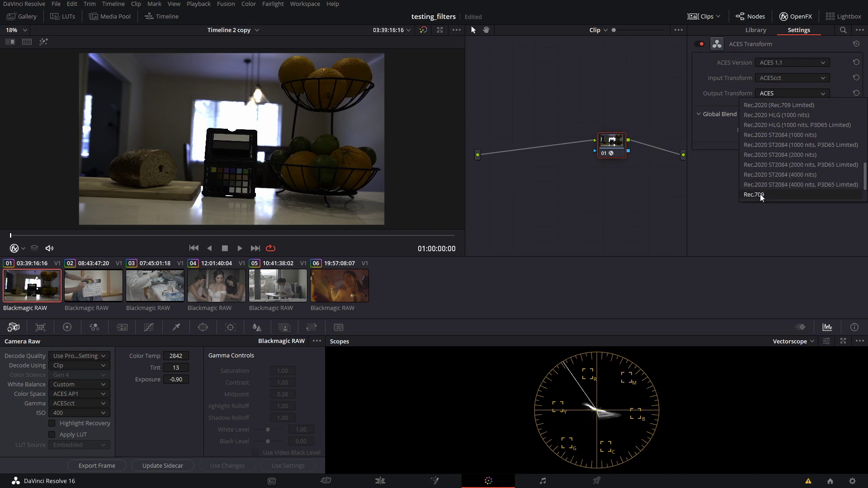
click(760, 194)
drag(606, 144, 622, 145)
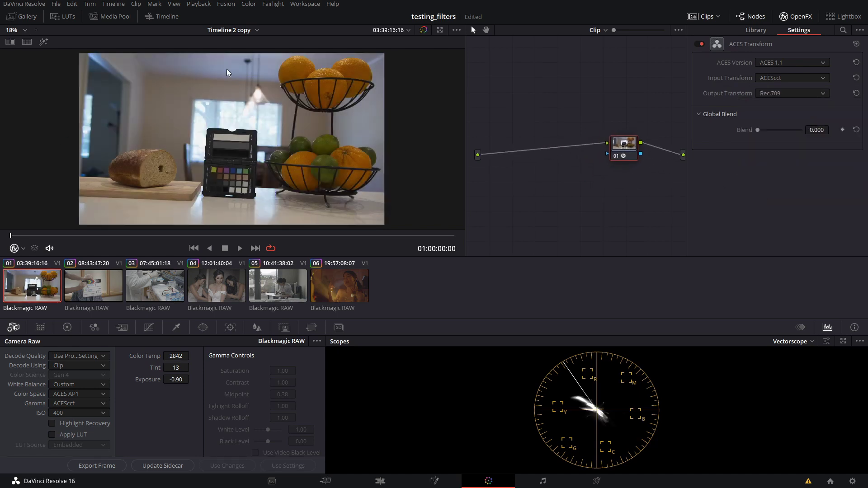
Step: Recheck the colour science in Project Settings and cancel without changes
click(852, 481)
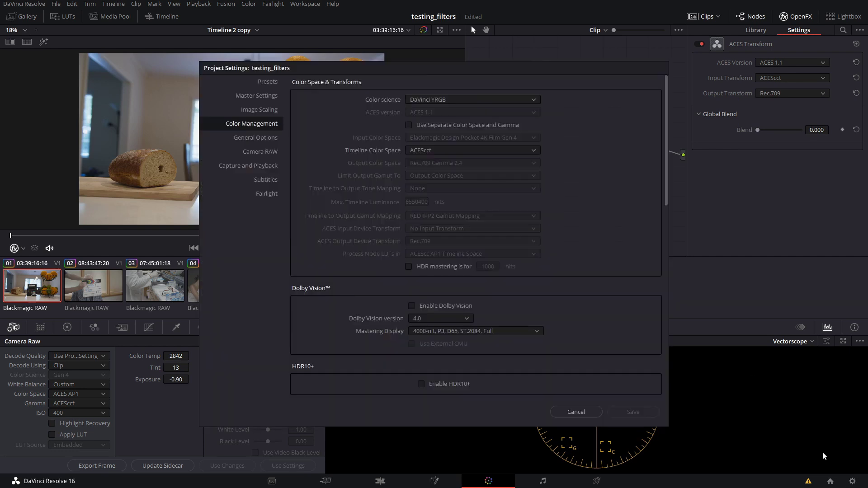
click(438, 102)
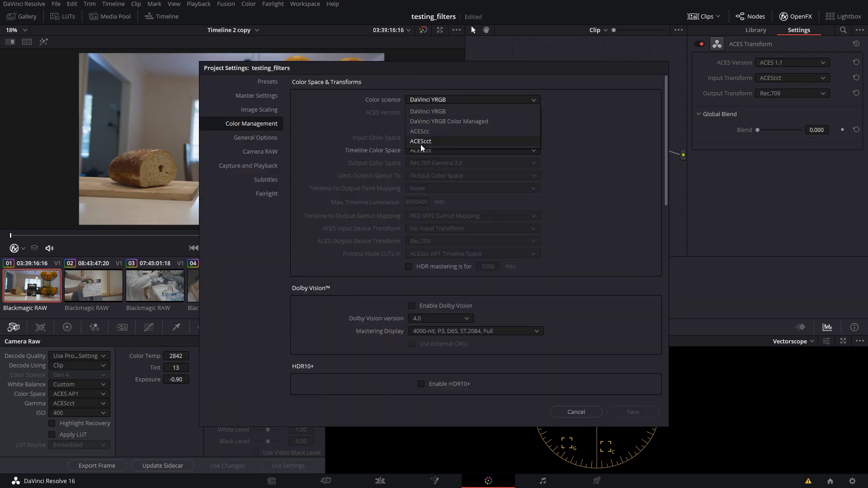
click(579, 409)
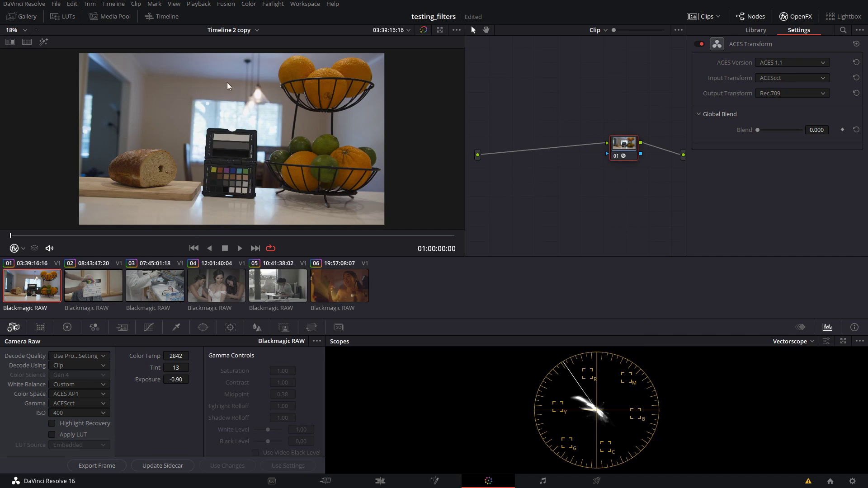
mouse_move(631, 156)
mouse_down()
mouse_move(584, 194)
mouse_move(637, 144)
mouse_up()
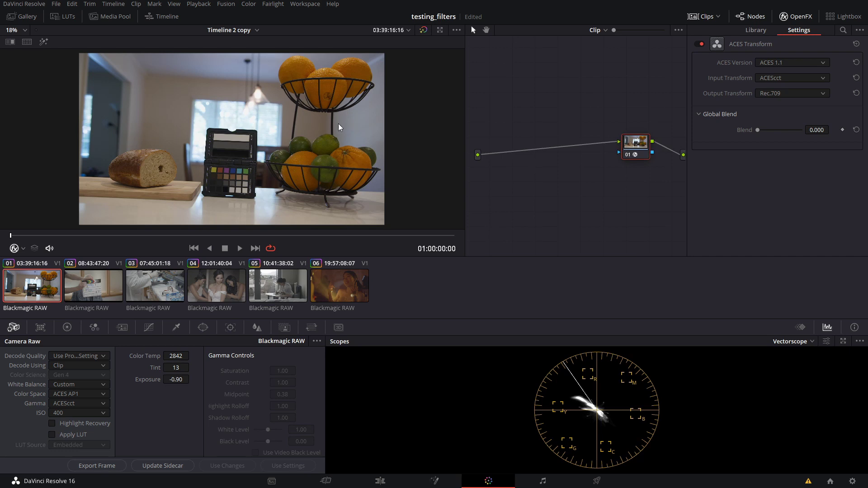
right_click(560, 191)
Step: Undo the ACES Transform on node 01 and move the node lower in the graph
click(583, 176)
key(ctrl+z)
drag(546, 111, 545, 144)
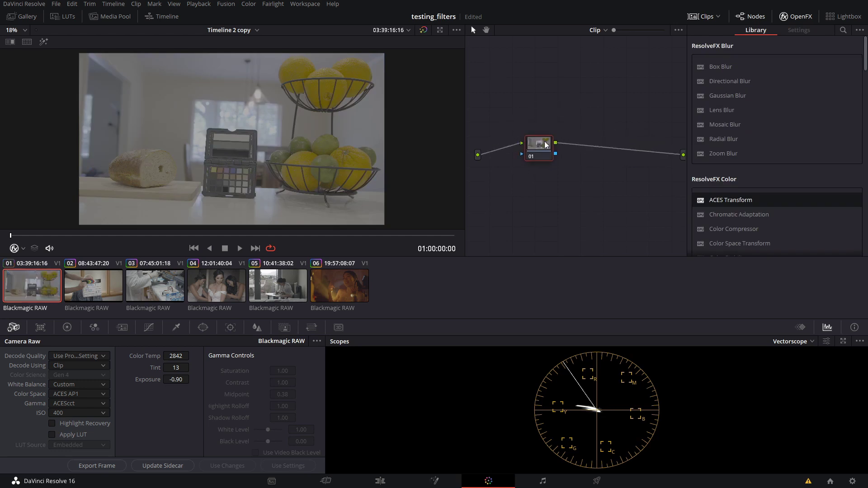
Step: Restore the RAW decode to Blackmagic Design colour space and Blackmagic Design Film gamma
click(95, 394)
click(101, 294)
click(85, 403)
click(106, 302)
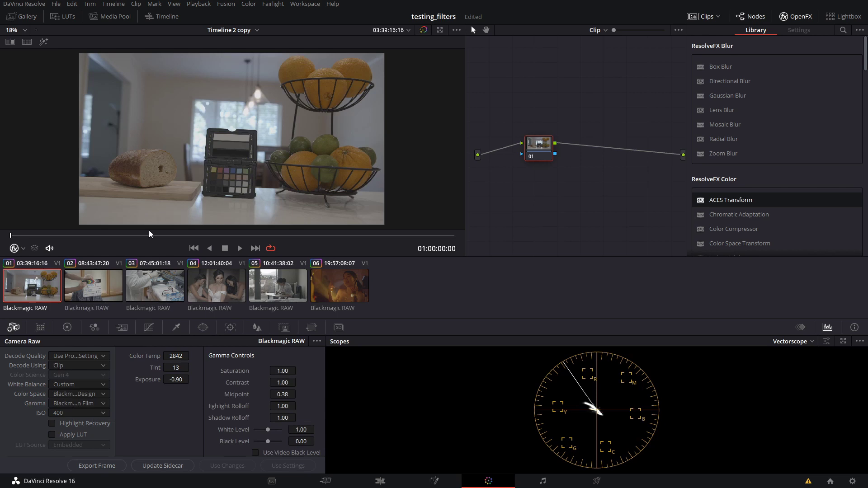
click(133, 289)
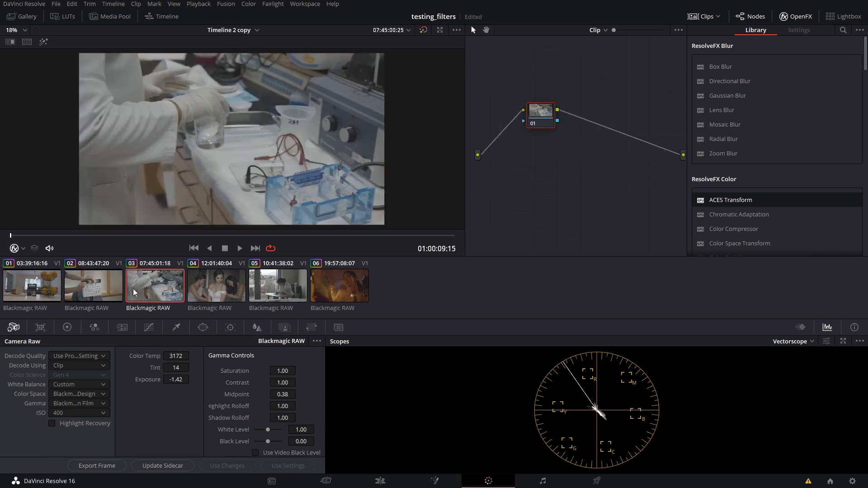
click(93, 287)
click(160, 289)
click(96, 292)
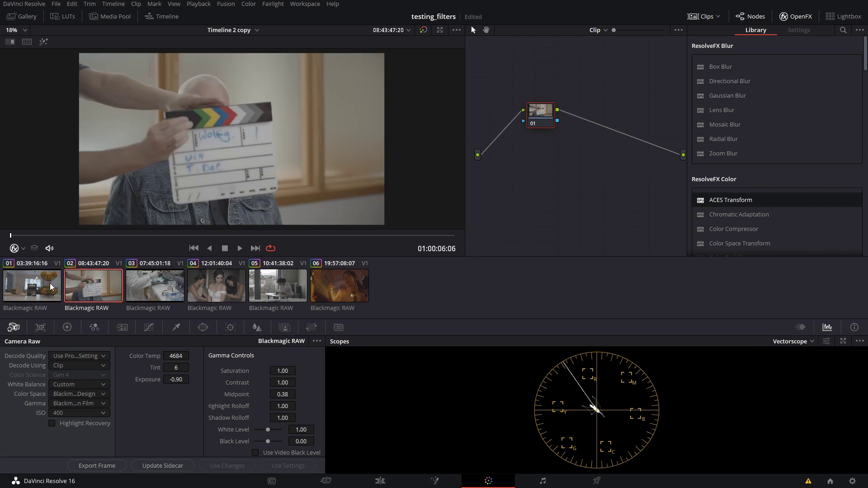
click(50, 283)
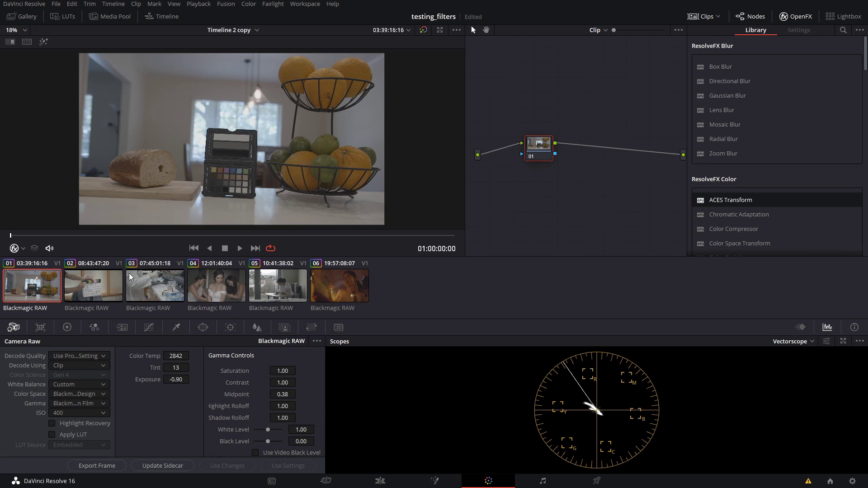
click(80, 291)
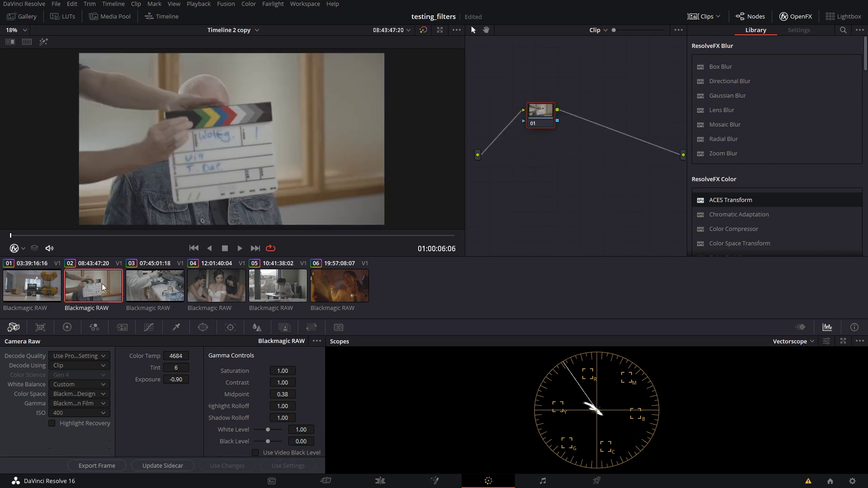
click(158, 290)
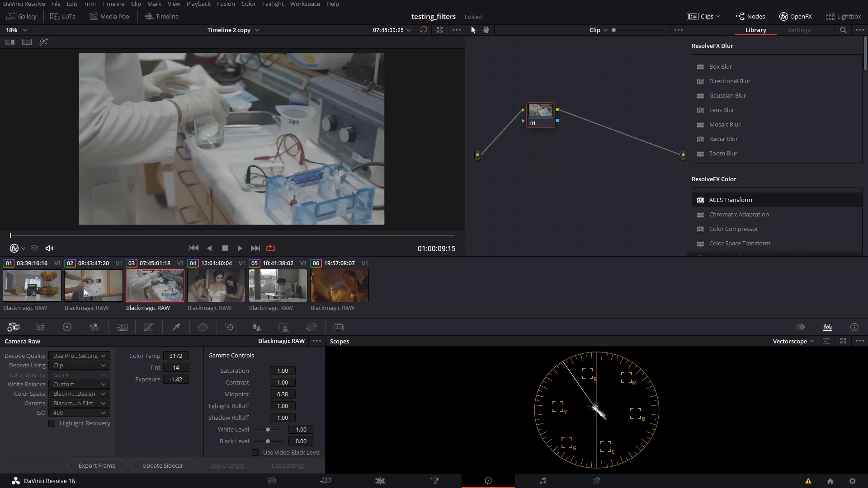
click(45, 288)
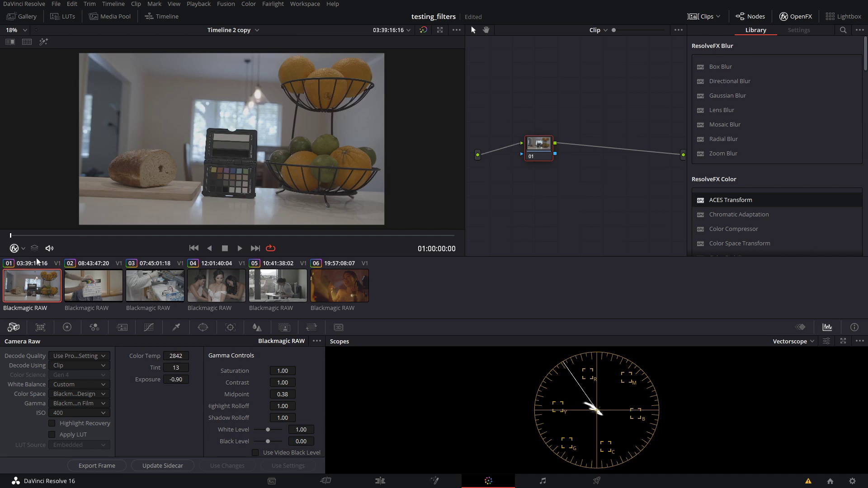
click(233, 288)
click(290, 292)
click(335, 293)
click(275, 290)
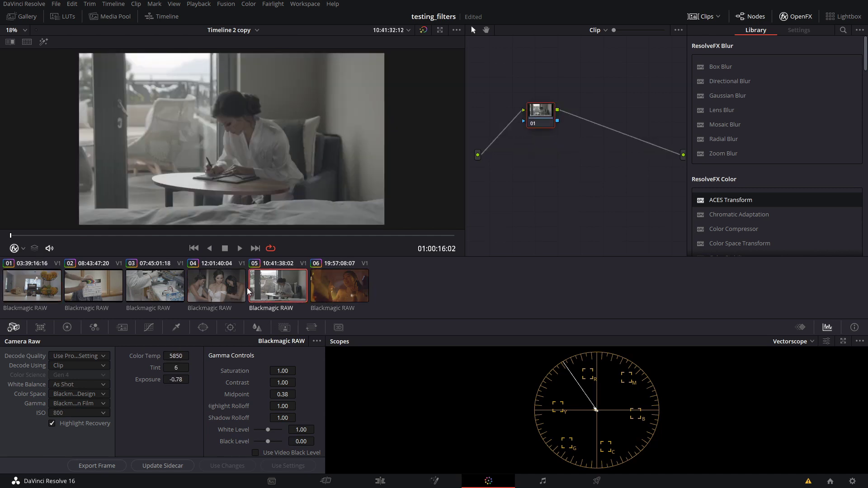
click(231, 289)
click(274, 290)
click(226, 287)
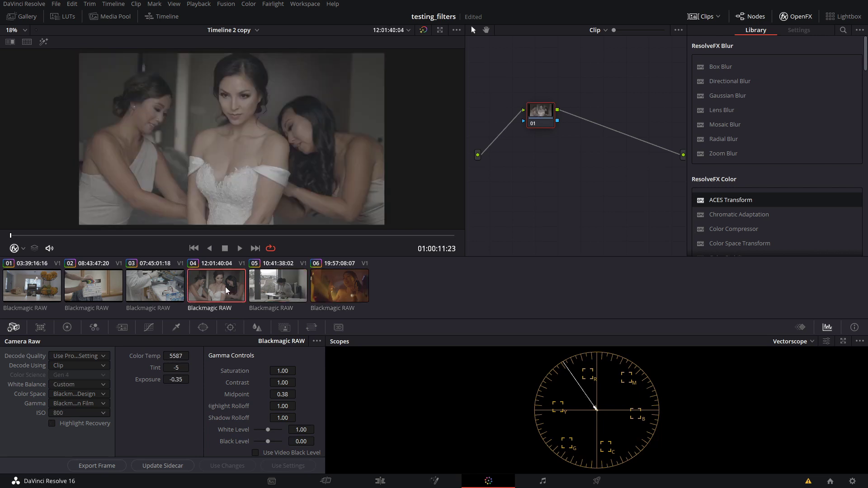
key(Home)
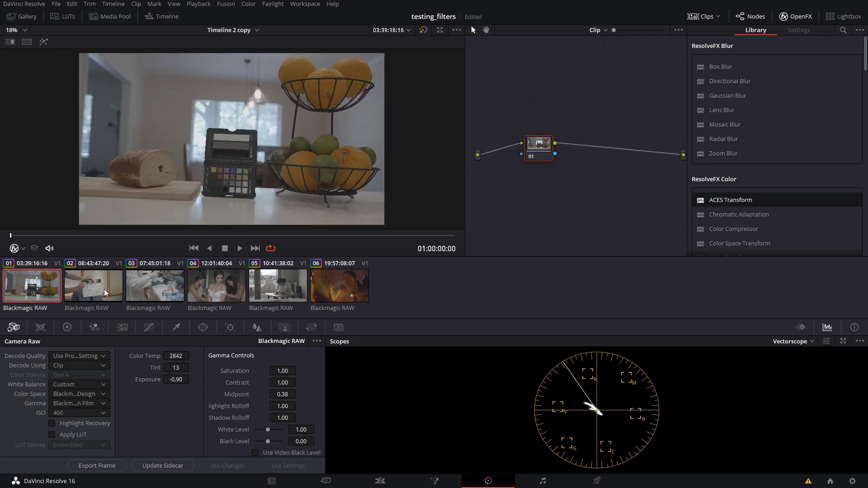
click(107, 287)
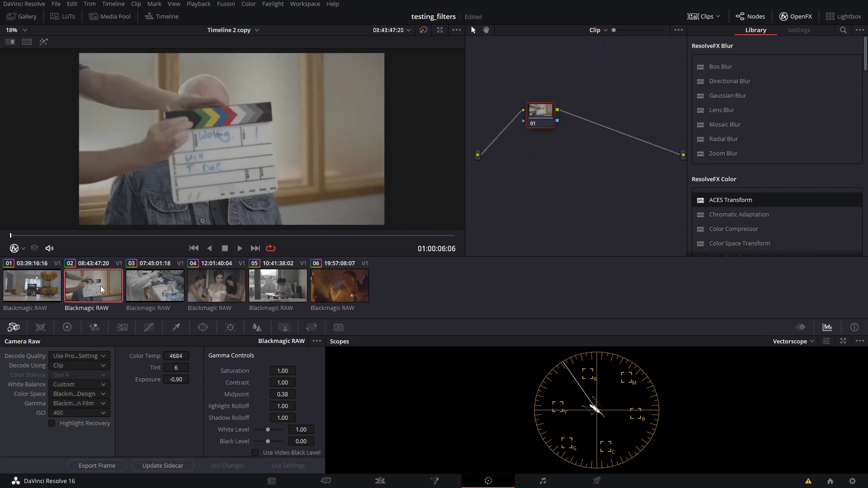
click(150, 290)
click(97, 290)
click(57, 281)
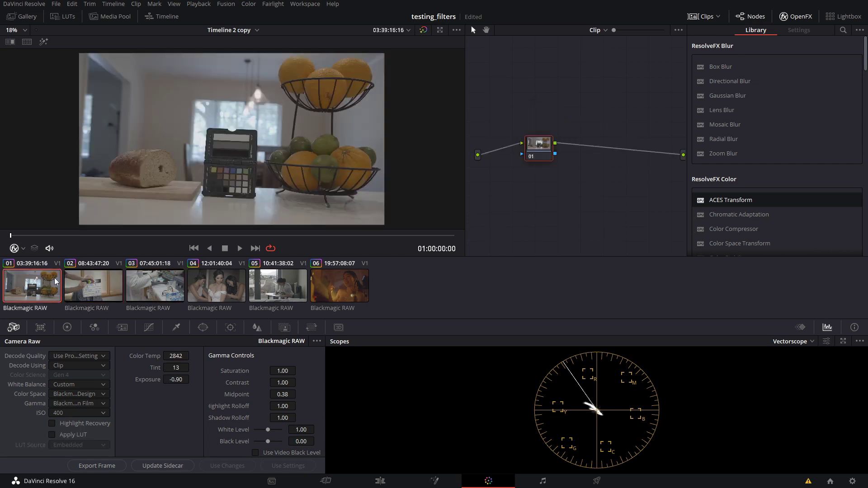
click(104, 285)
click(53, 282)
click(215, 292)
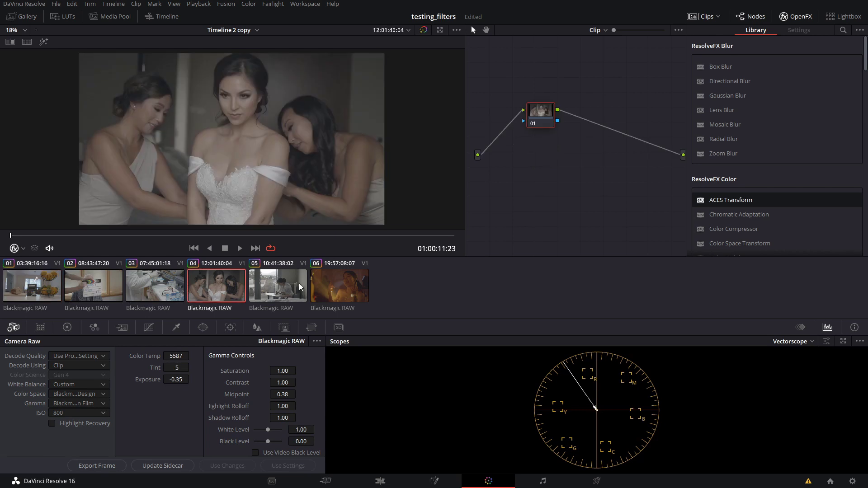
click(299, 283)
click(215, 278)
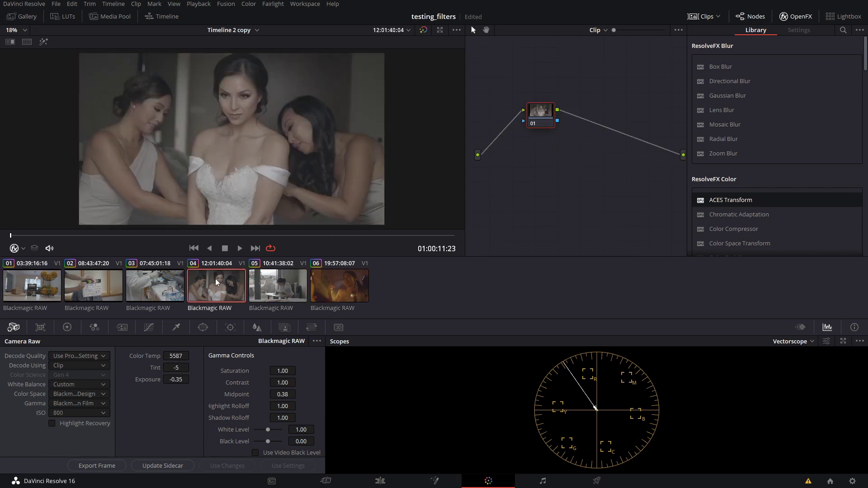
click(136, 285)
click(93, 282)
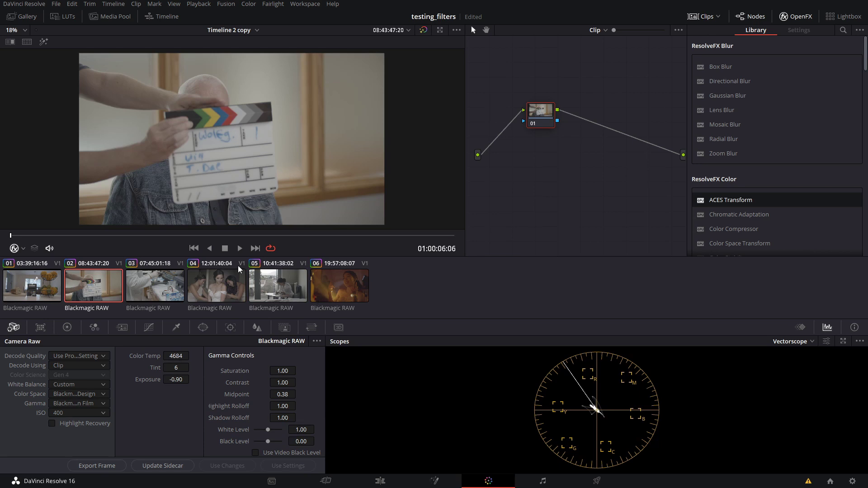
click(32, 290)
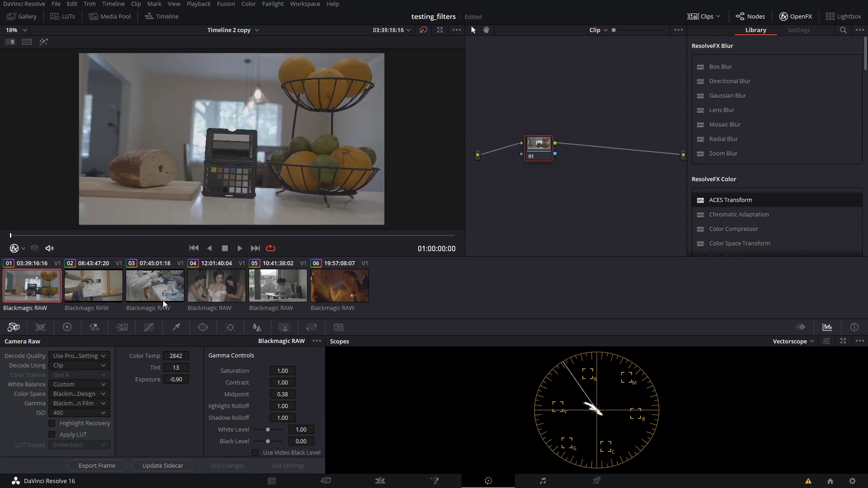
click(150, 284)
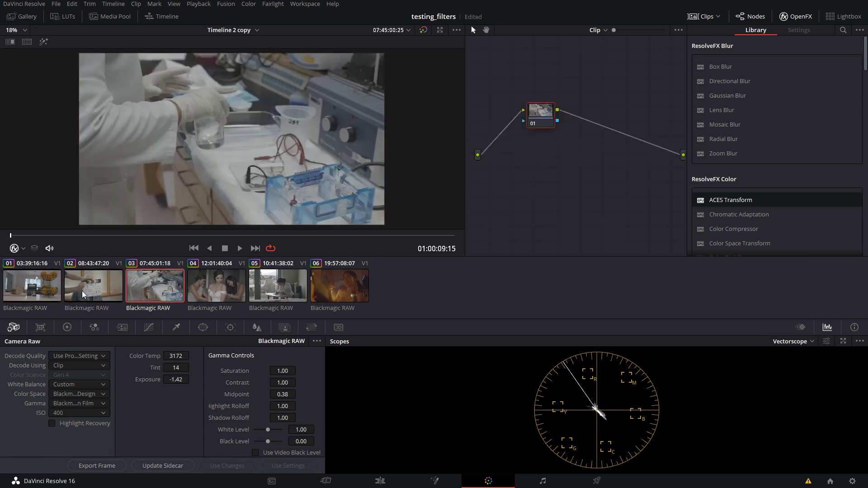
click(59, 292)
click(221, 289)
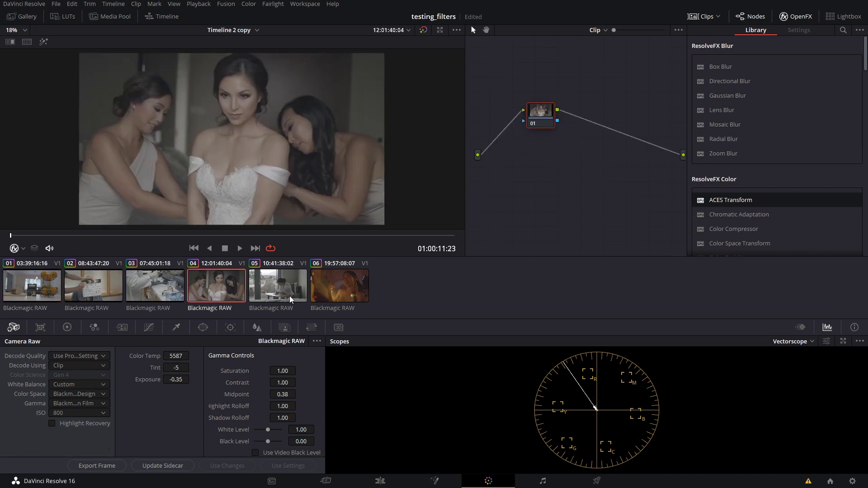
click(290, 295)
click(352, 293)
click(270, 294)
click(216, 296)
click(53, 286)
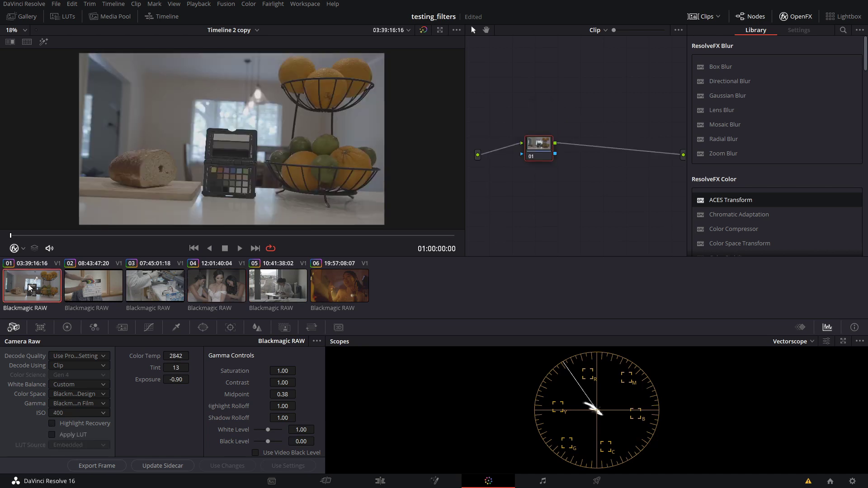
Step: Select clips 01, 02 and 03 together in the clip strip
shift+click(158, 284)
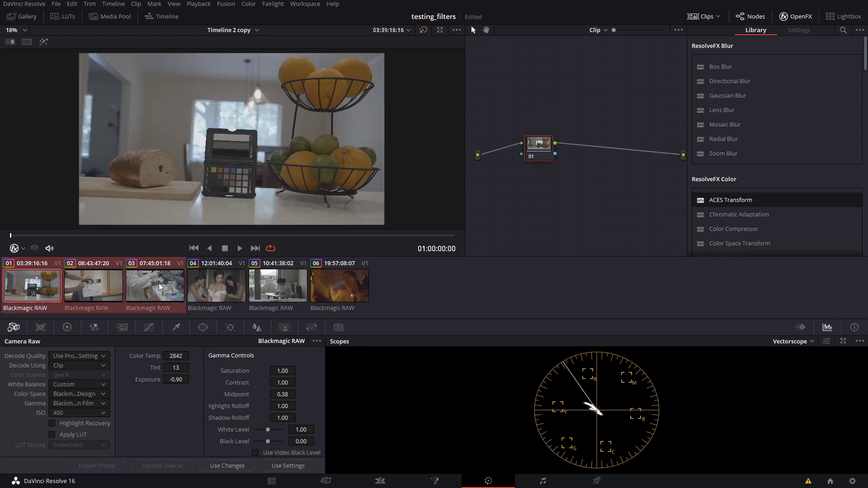
ctrl+click(99, 277)
ctrl+click(163, 288)
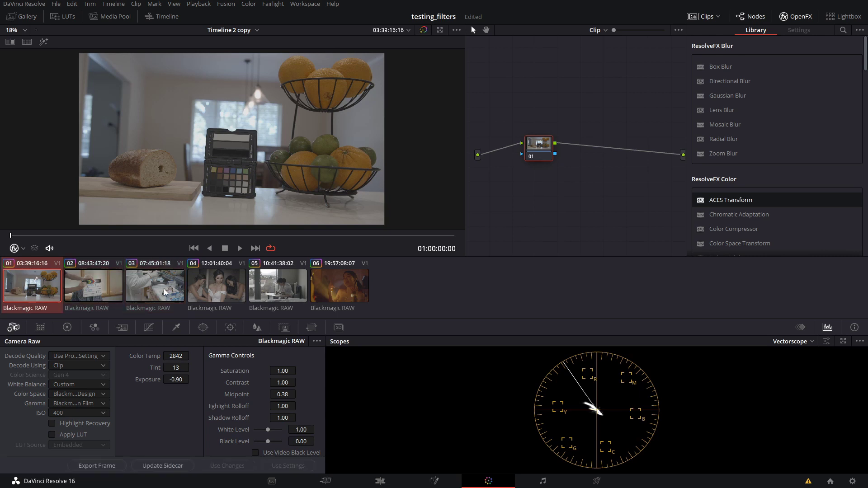
ctrl+click(112, 289)
ctrl+click(108, 289)
ctrl+click(137, 287)
ctrl+click(101, 289)
ctrl+click(153, 291)
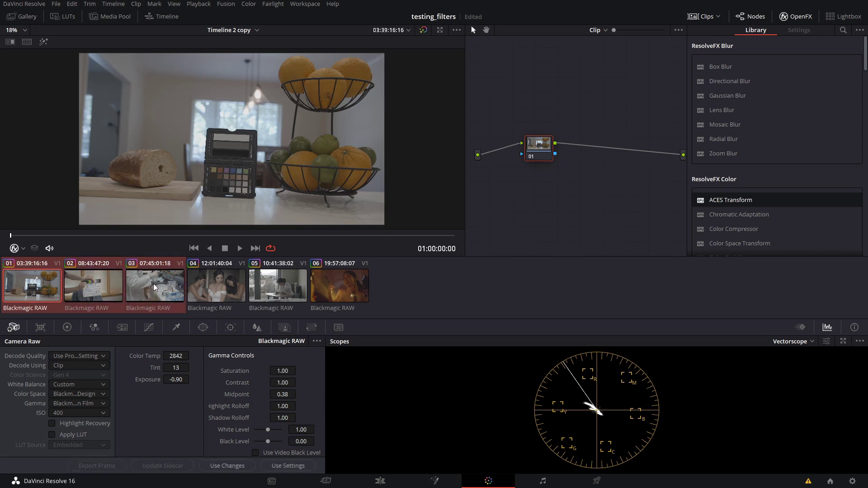
Step: Add the selected clips into a new group named bmpcc4k>ACES
right_click(153, 283)
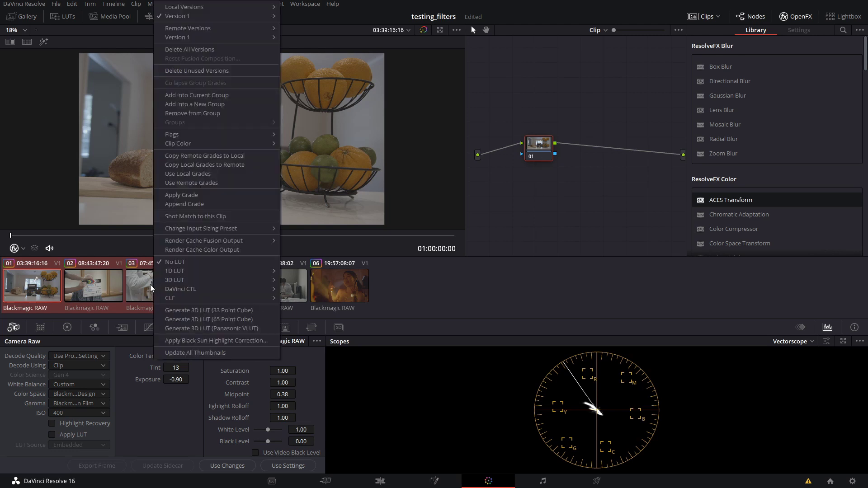
click(215, 104)
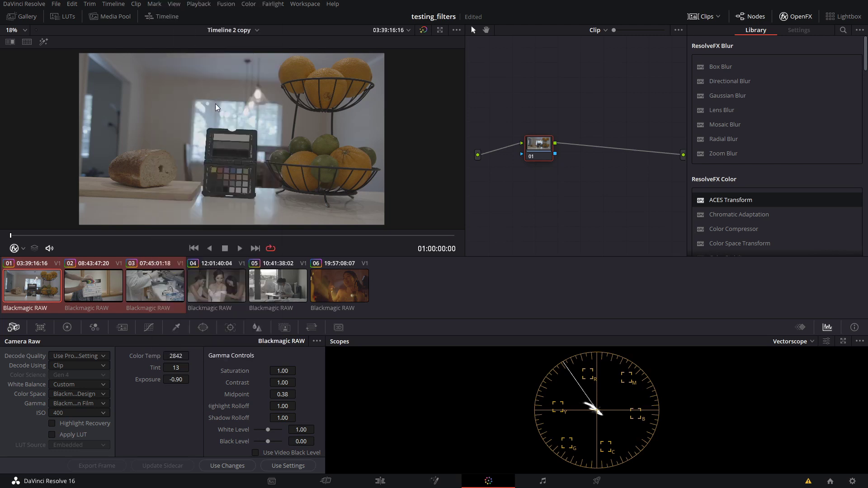
text(bmpcc4k>ACES)
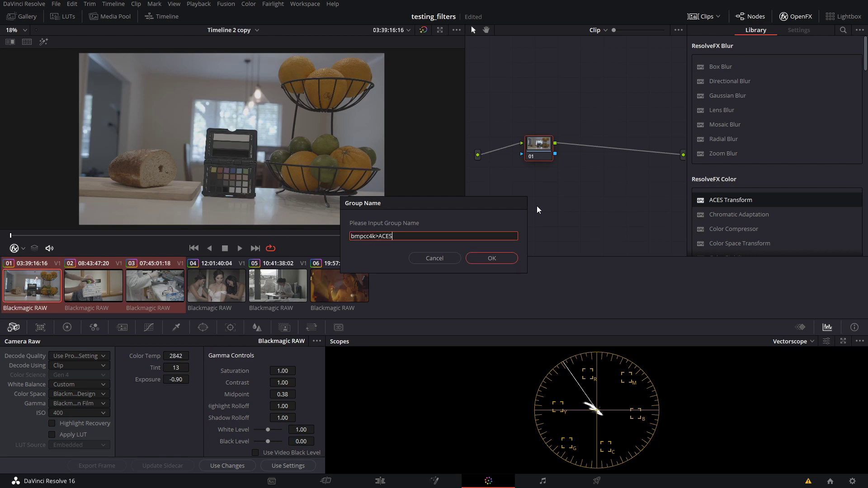
click(505, 258)
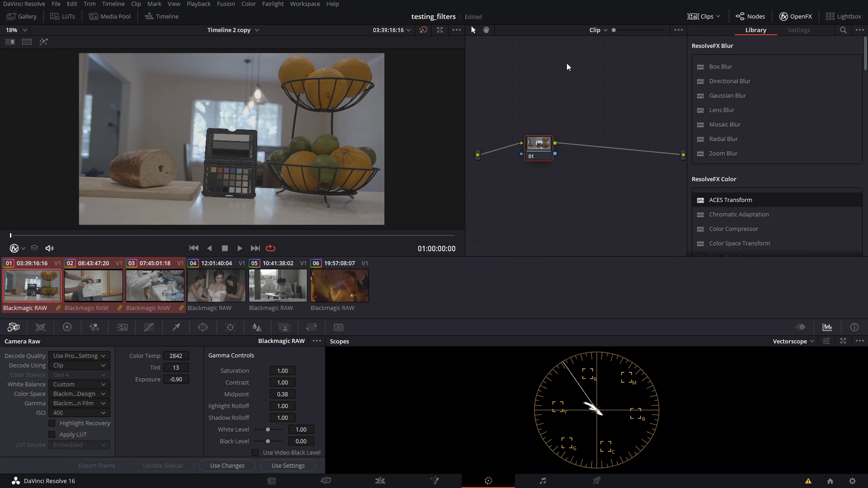
Step: Switch the Node Editor from the Clip graph to the group's Group Pre-Clip graph
click(604, 32)
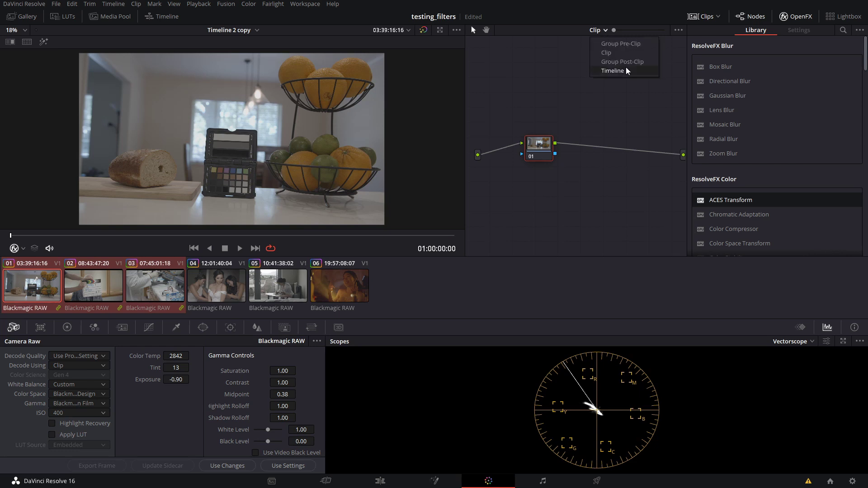
click(626, 44)
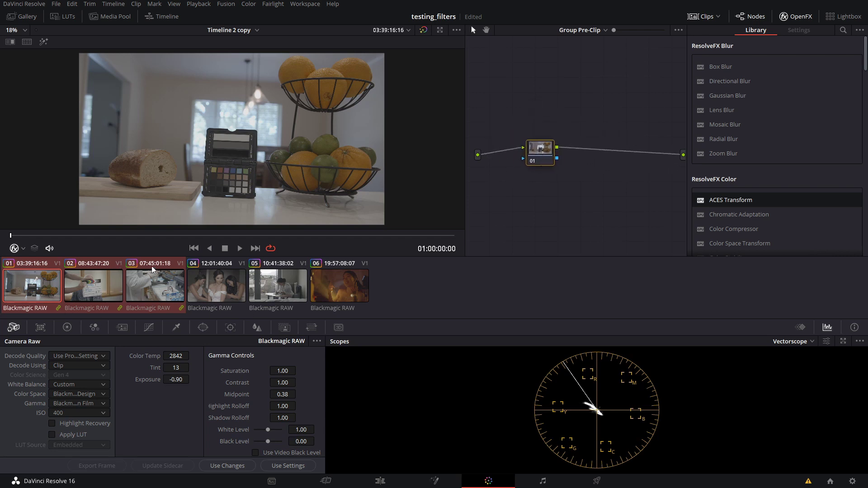
Step: Add serial node 02, with Color Space Transform on node 01 and ACES Transform on node 02
drag(543, 147, 548, 144)
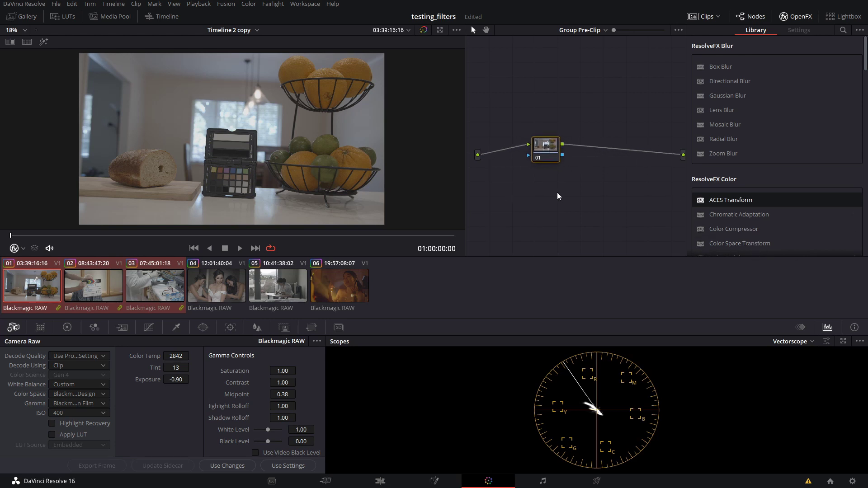
key(alt+s)
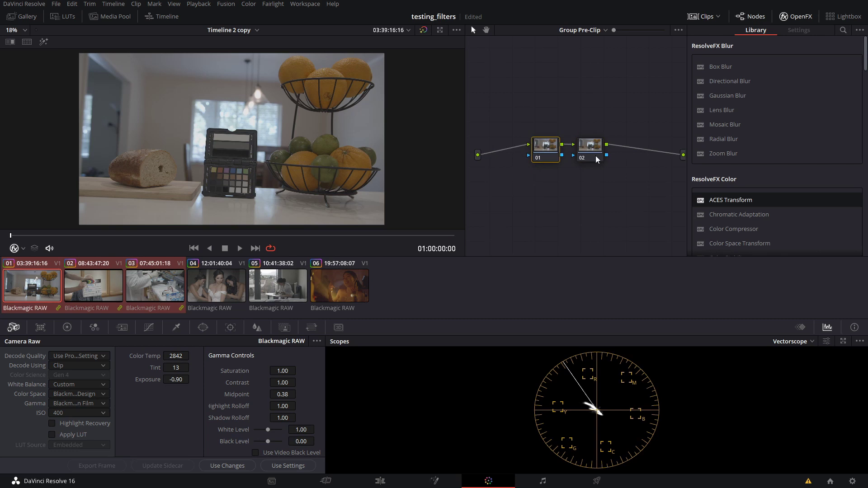
click(541, 156)
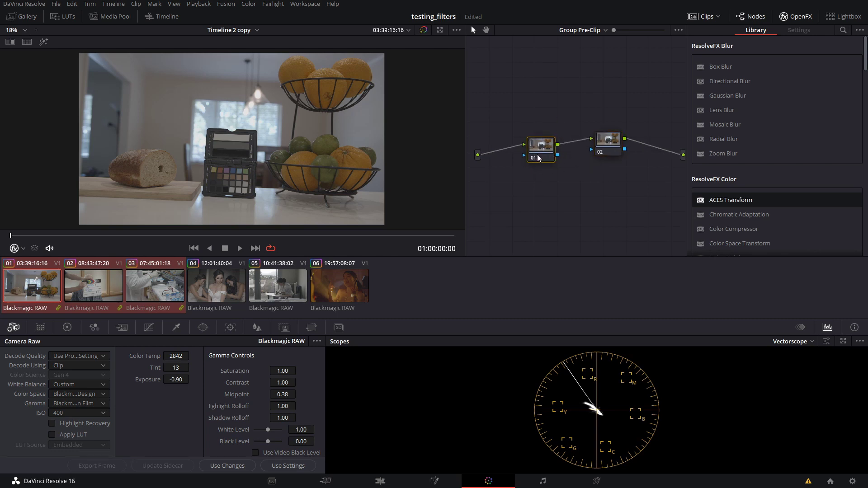
click(607, 147)
drag(739, 243, 545, 151)
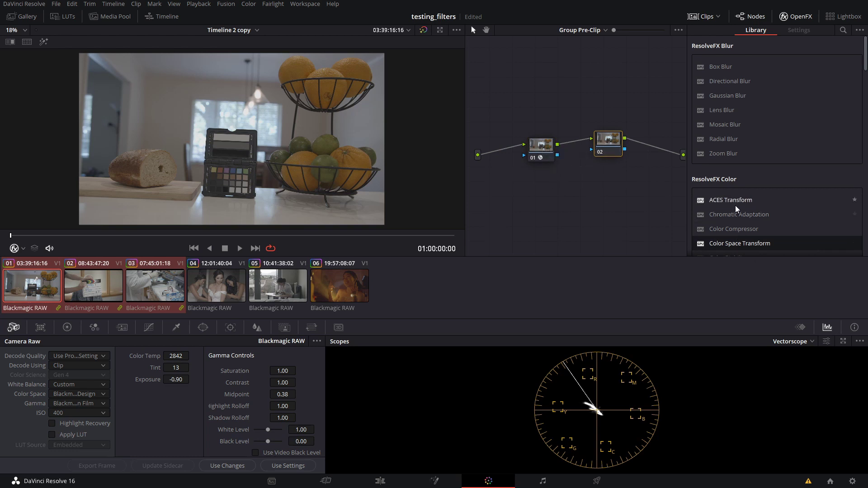
drag(735, 203, 614, 150)
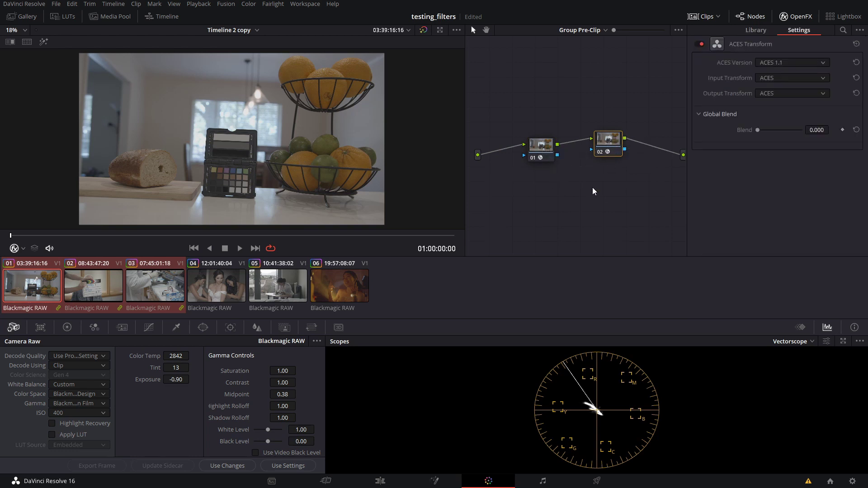
click(545, 152)
drag(549, 152, 529, 156)
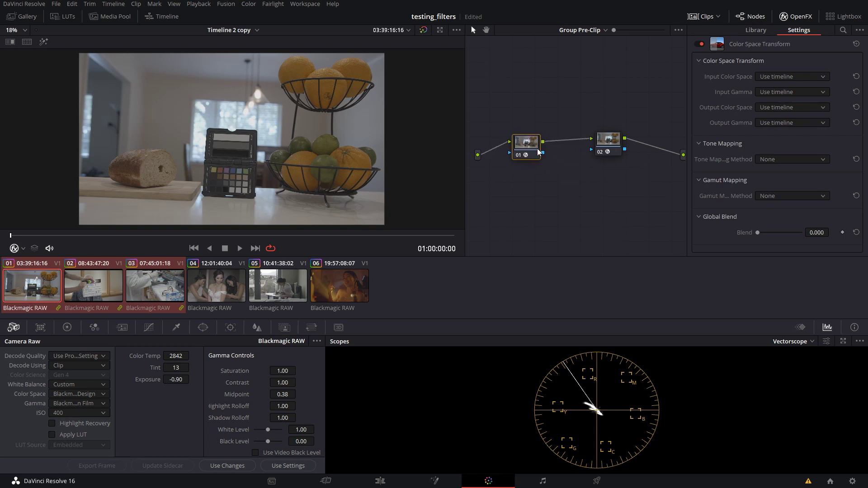
Step: Set the Color Space Transform input colour space and gamma to Pocket 4K Film Gen 4
click(782, 77)
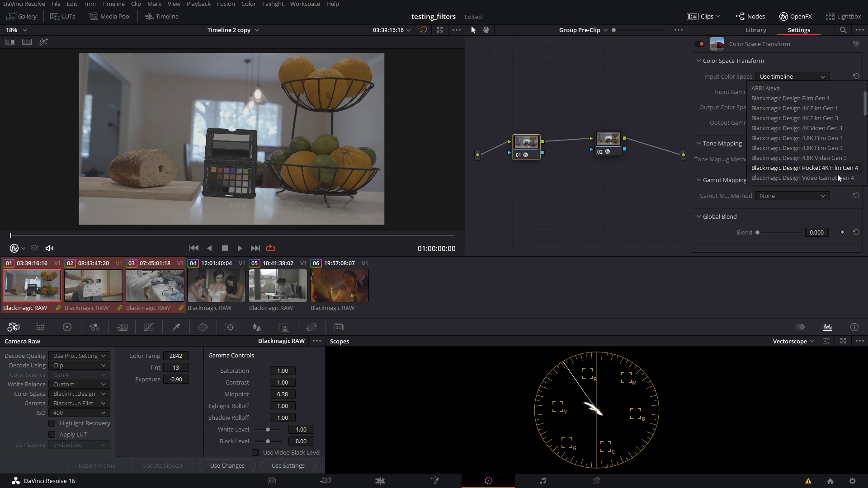
click(834, 168)
click(795, 92)
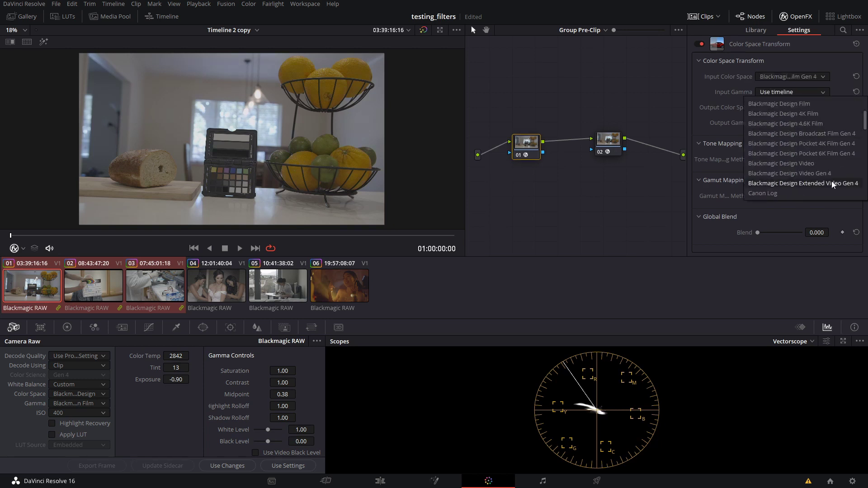
click(835, 143)
Step: Set the Color Space Transform output to REDWideGamutRGB with RED Log3G10 gamma
click(769, 107)
scroll(801, 145, down, 5)
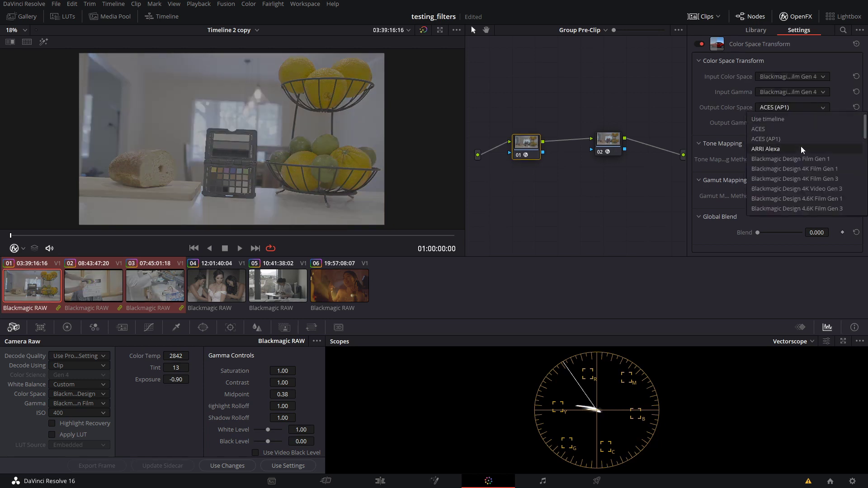
scroll(800, 145, down, 3)
scroll(802, 153, up, 5)
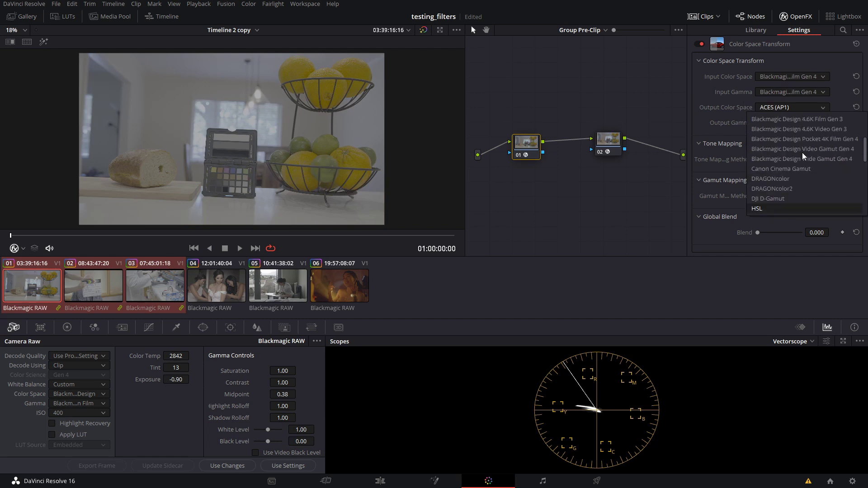
scroll(802, 153, down, 4)
scroll(801, 153, down, 3)
click(802, 158)
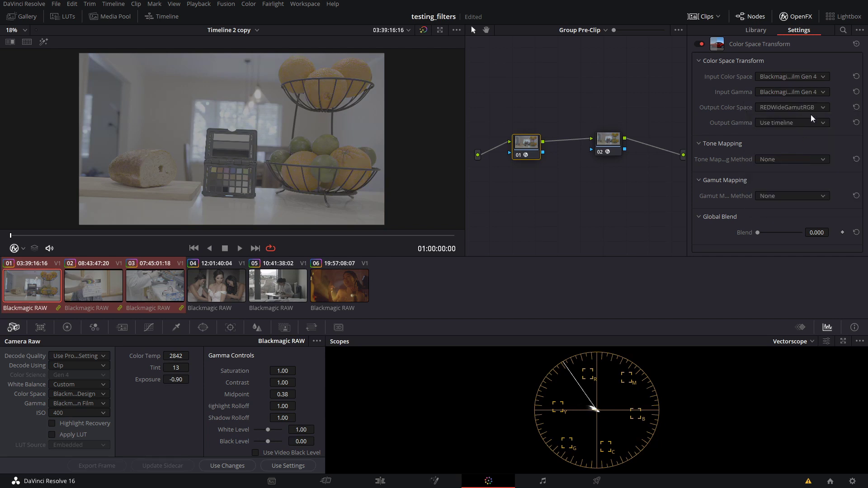
click(809, 122)
scroll(798, 167, down, 7)
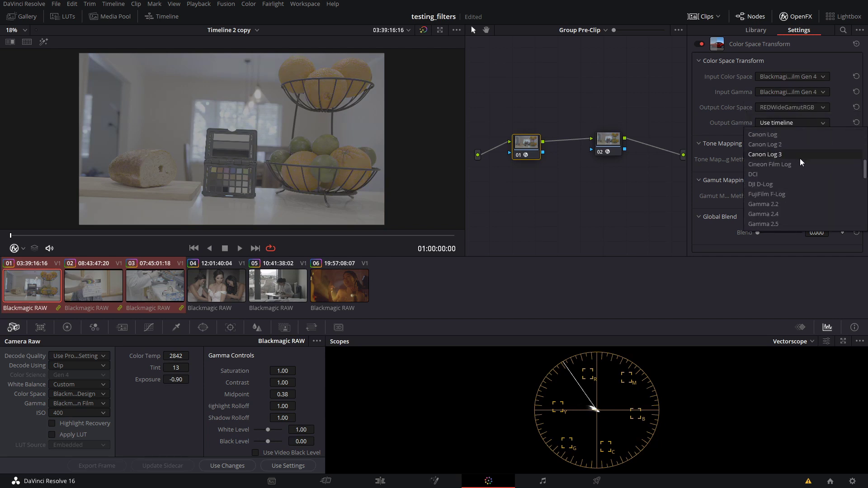
scroll(799, 158, down, 3)
click(788, 195)
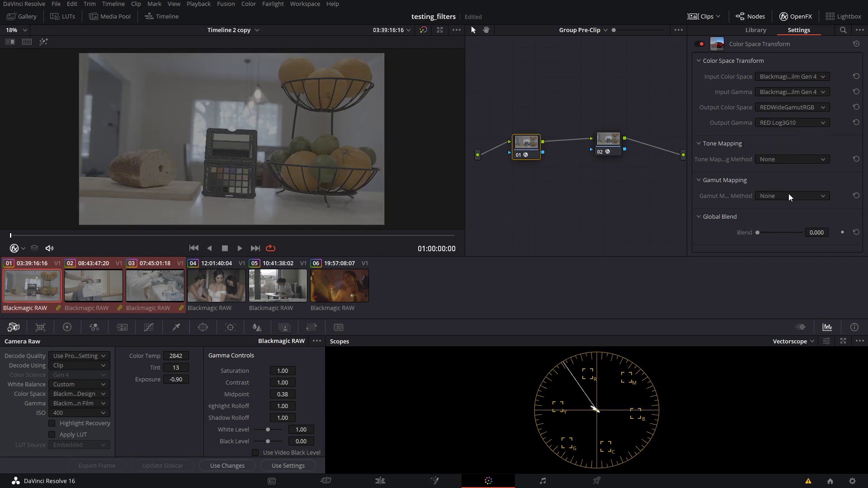
drag(514, 153, 524, 153)
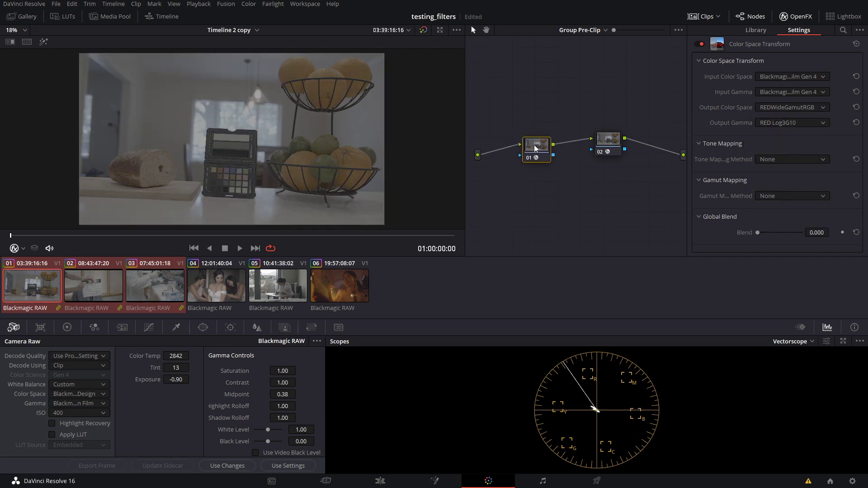
click(606, 140)
Step: Set node 02's ACES Transform input to RWG/Log3G10 and output to ACEScct
click(784, 78)
scroll(764, 132, down, 8)
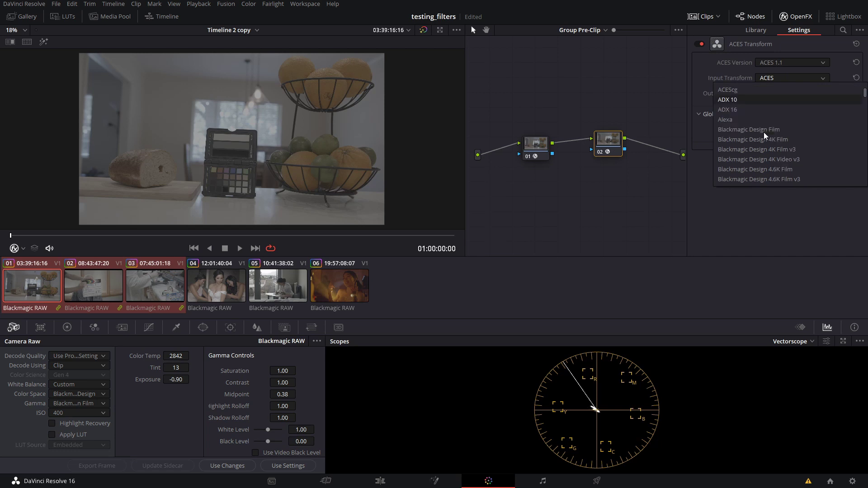
scroll(766, 132, down, 10)
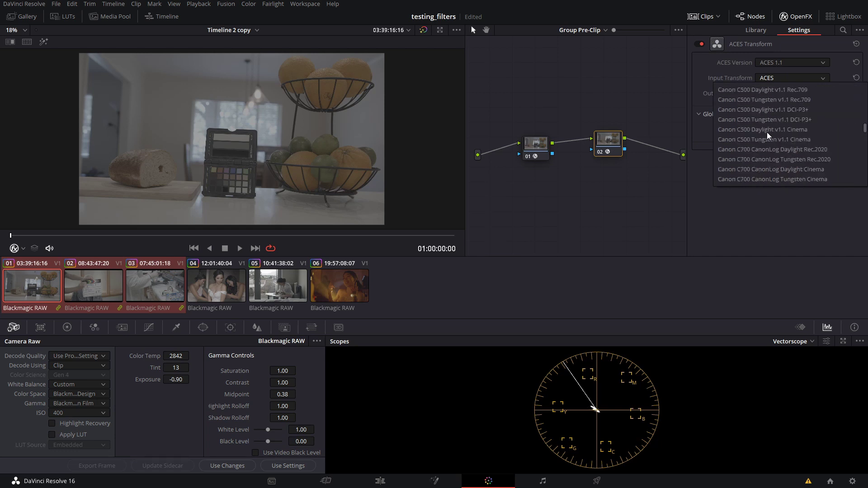
scroll(766, 131, down, 10)
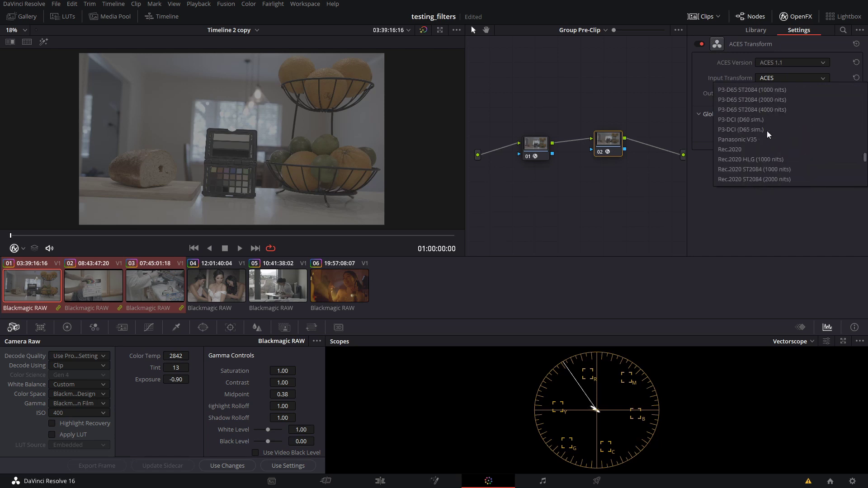
scroll(765, 129, down, 4)
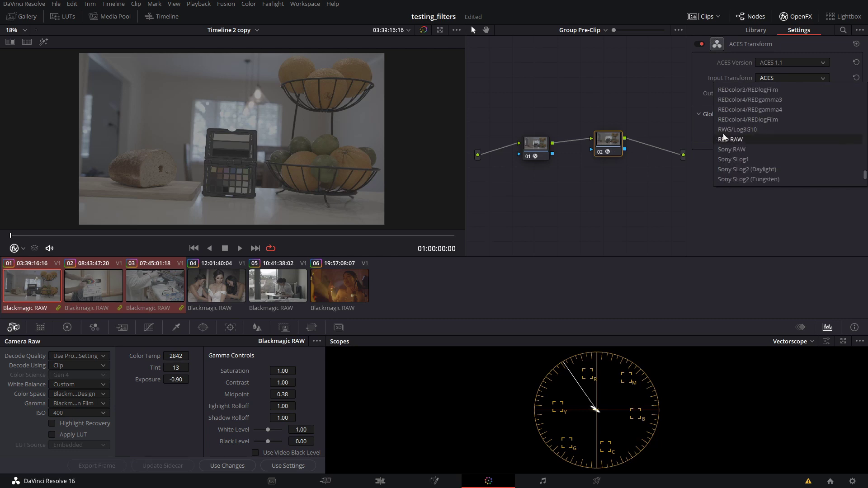
click(766, 129)
click(771, 94)
click(764, 122)
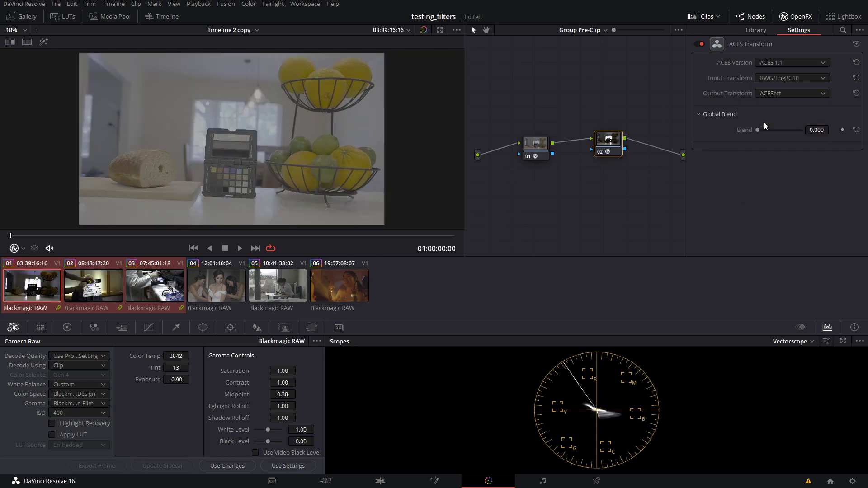
Step: Review nodes 01 and 02 and preview clips 01–03 with the new group transforms
mouse_move(534, 152)
mouse_down()
mouse_move(546, 138)
mouse_move(538, 151)
mouse_up()
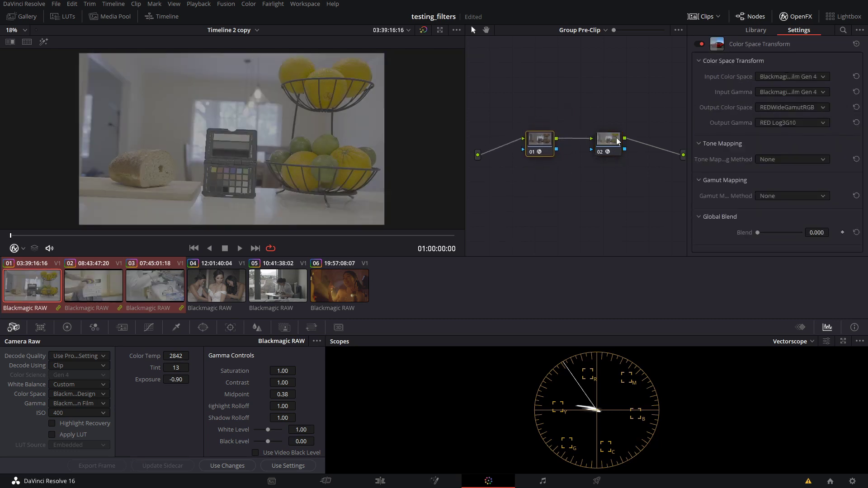
click(617, 140)
click(90, 293)
click(157, 291)
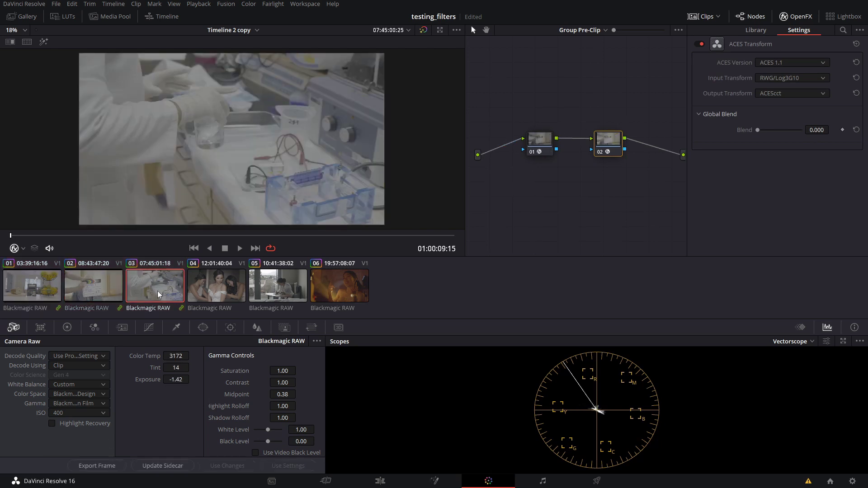
click(93, 289)
click(39, 289)
click(93, 285)
click(145, 281)
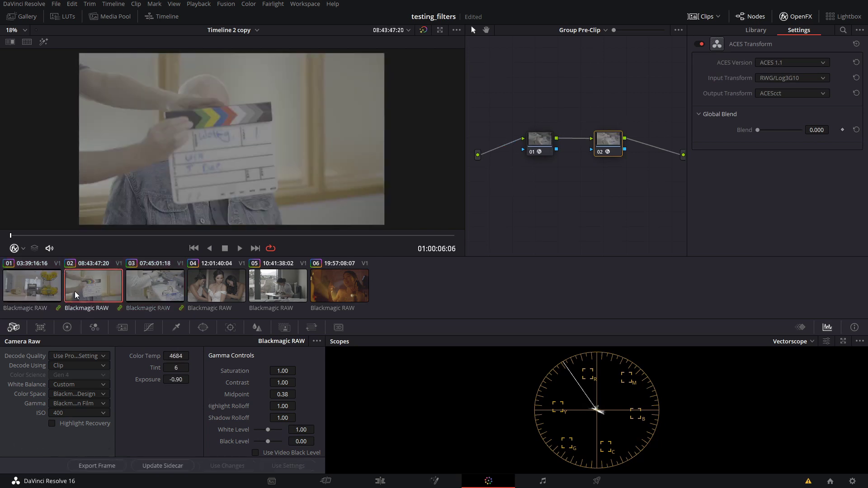
click(44, 291)
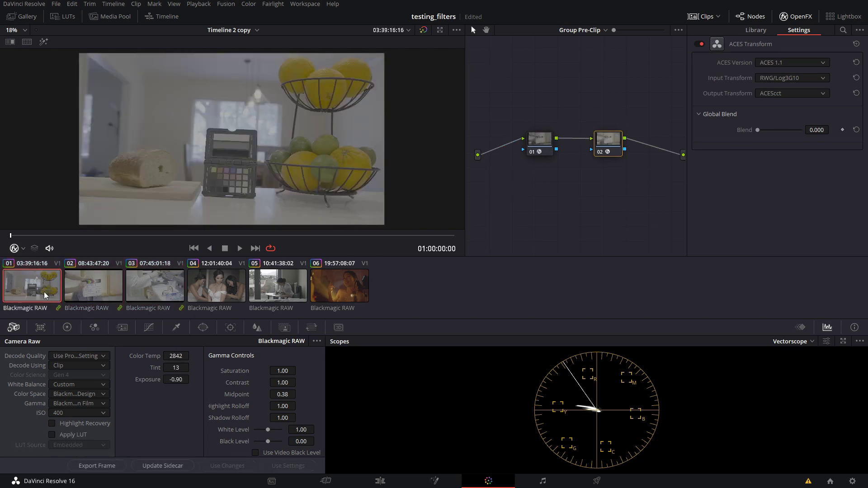
click(604, 30)
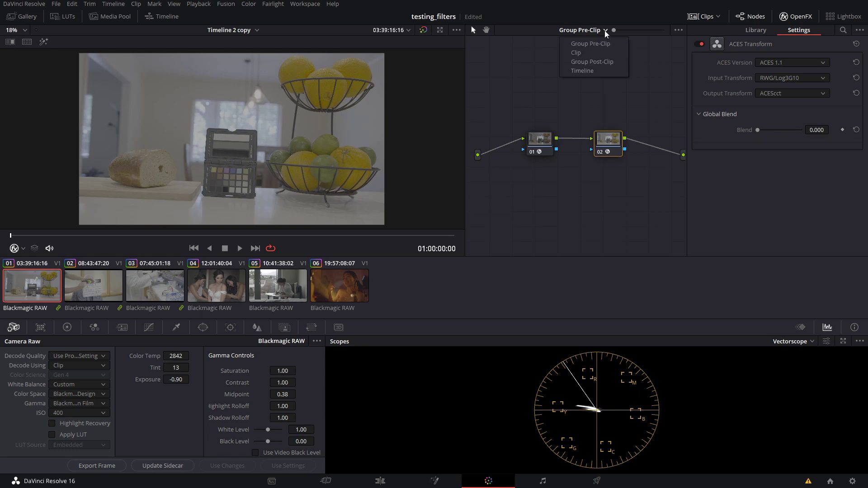
Step: Apply an ACES Transform to Group Post-Clip node 01, converting ACEScct input to Rec.709 output
click(618, 63)
drag(543, 134, 558, 129)
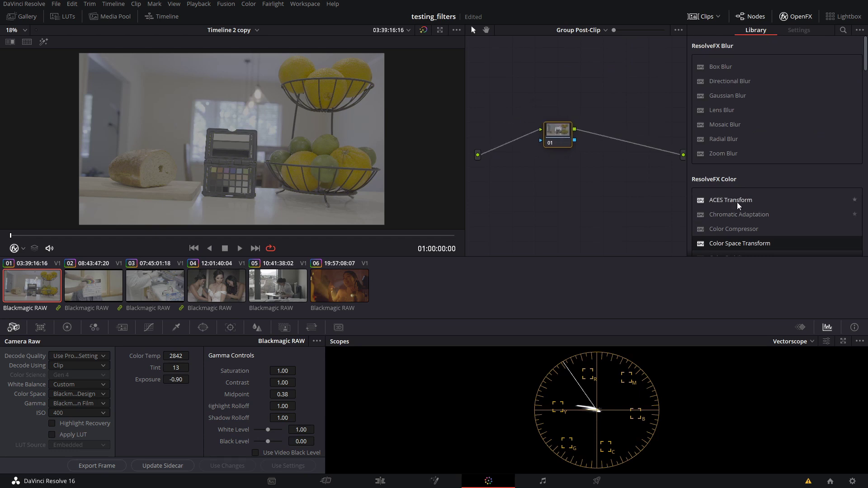
drag(736, 202, 554, 132)
click(779, 77)
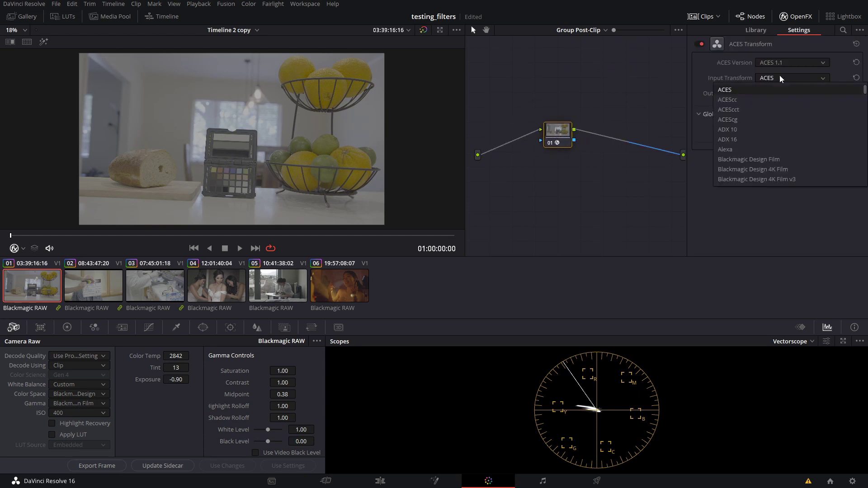
click(752, 110)
click(778, 94)
scroll(763, 145, down, 5)
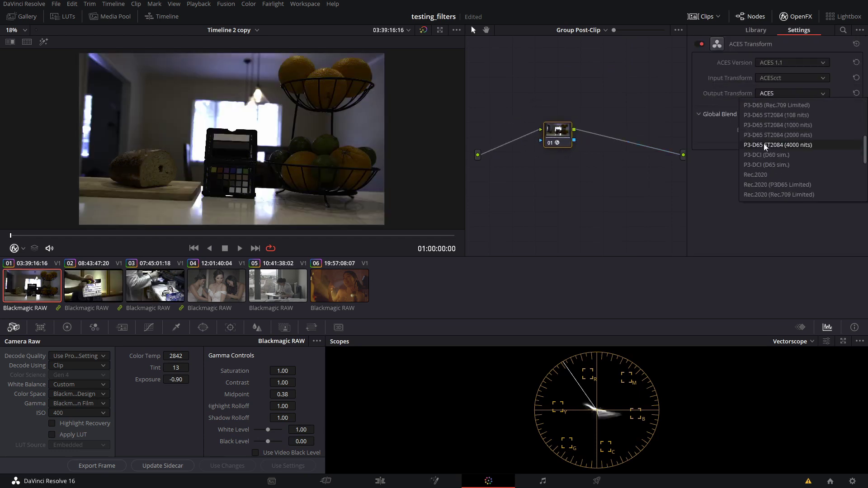
scroll(763, 143, down, 3)
click(761, 167)
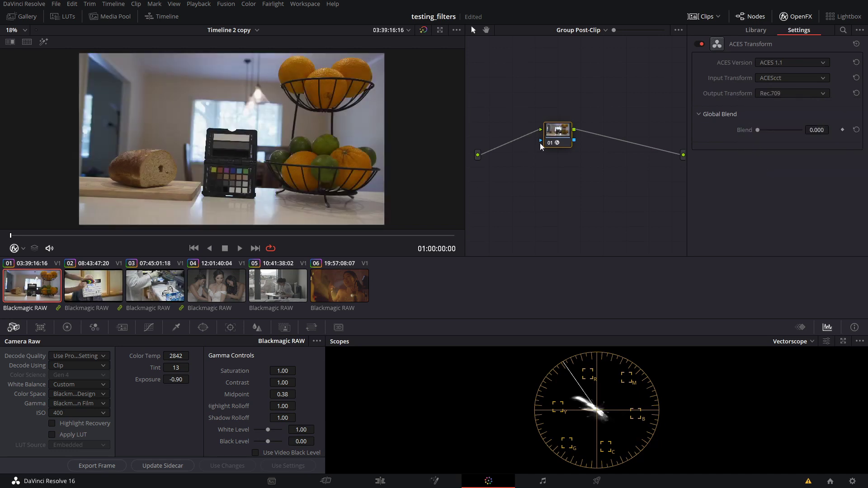
Step: Flip between clips 01, 02 and 03 to compare them with the Rec.709 output
click(93, 284)
click(154, 287)
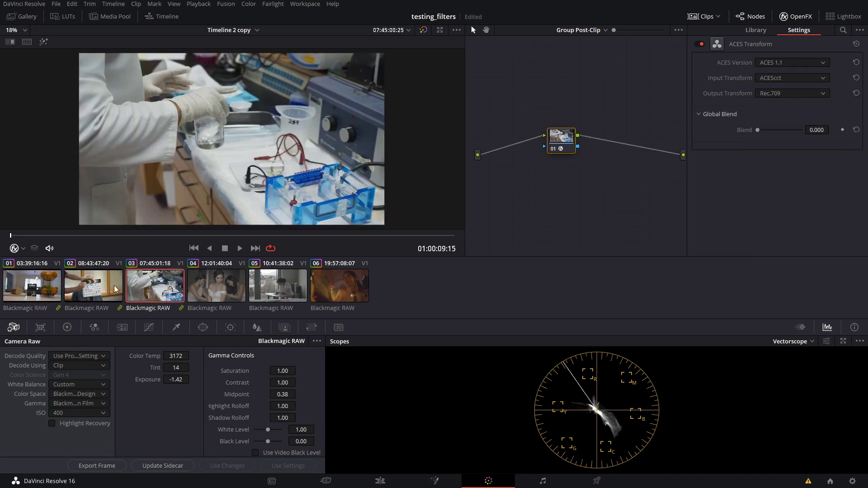
click(93, 290)
click(37, 293)
click(85, 288)
click(132, 282)
click(80, 300)
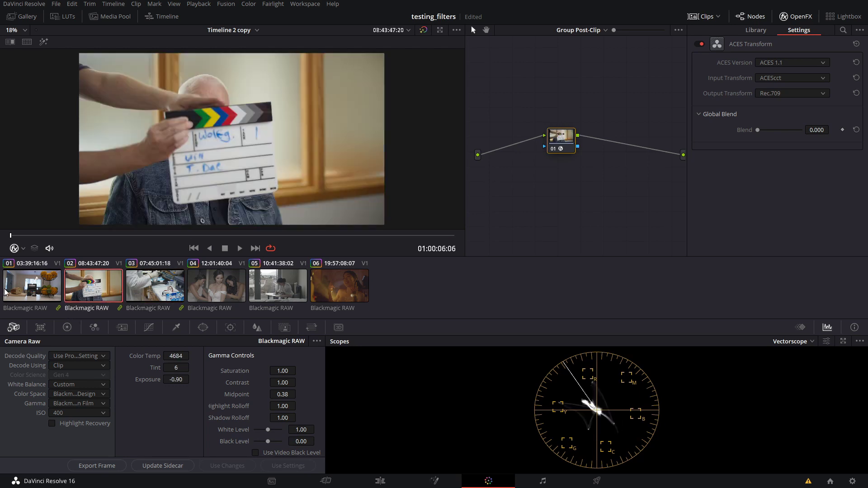
click(6, 294)
click(103, 283)
click(161, 289)
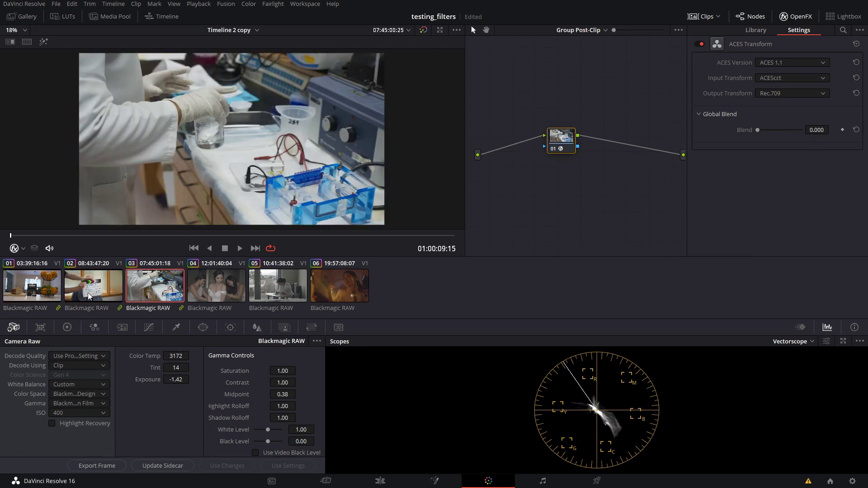
click(88, 292)
click(20, 282)
click(103, 287)
click(161, 283)
Step: Switch the node editor to the clip-level graph and view clips 02 and 01
click(587, 28)
click(579, 55)
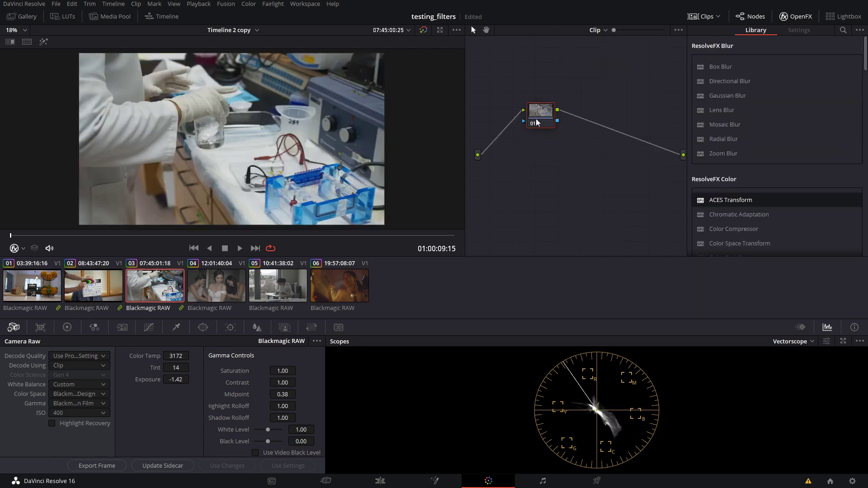
drag(538, 121, 544, 148)
click(80, 297)
click(60, 286)
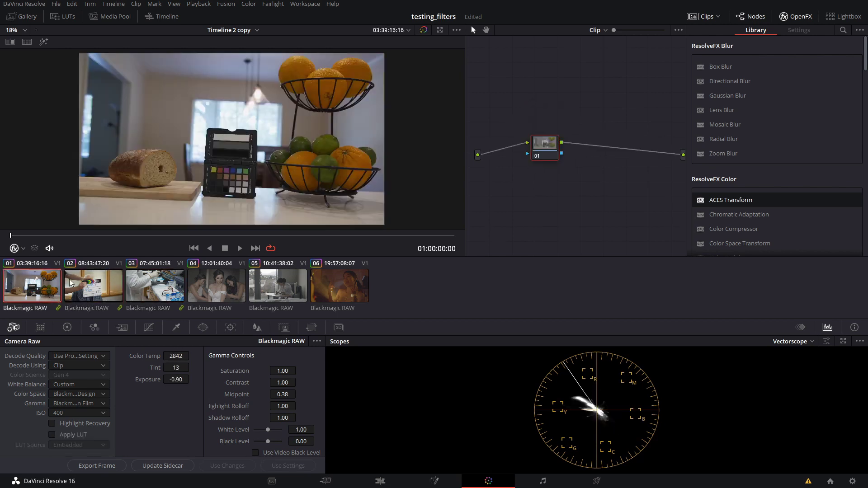
Step: Review clip 04, clapperboard clip 02 and lab clip 03, then call up options for clips 04–06
click(236, 285)
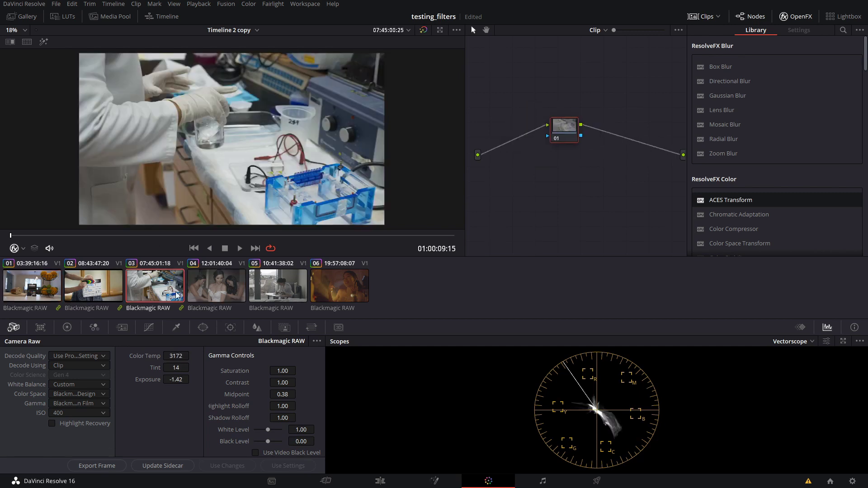
click(87, 289)
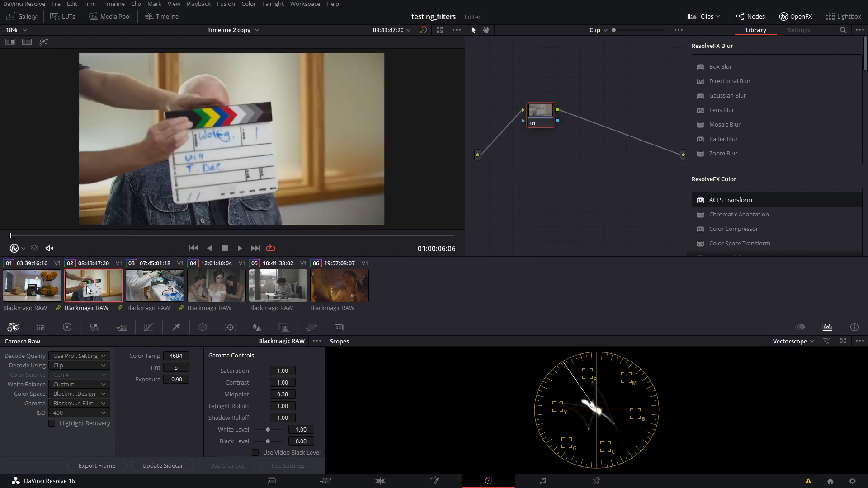
click(143, 286)
drag(67, 236, 381, 235)
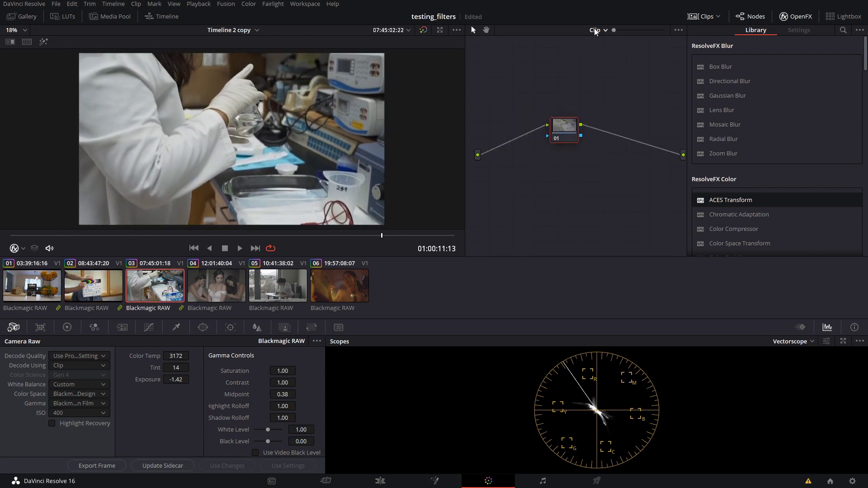
click(112, 282)
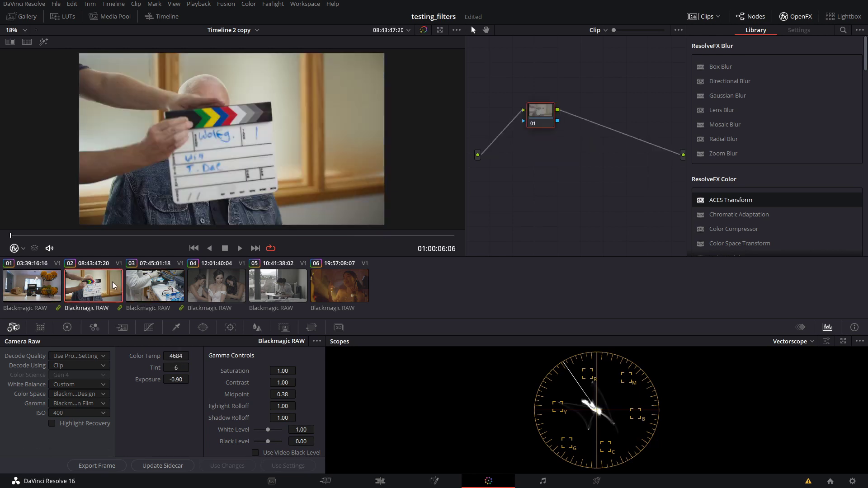
click(165, 287)
right_click(216, 285)
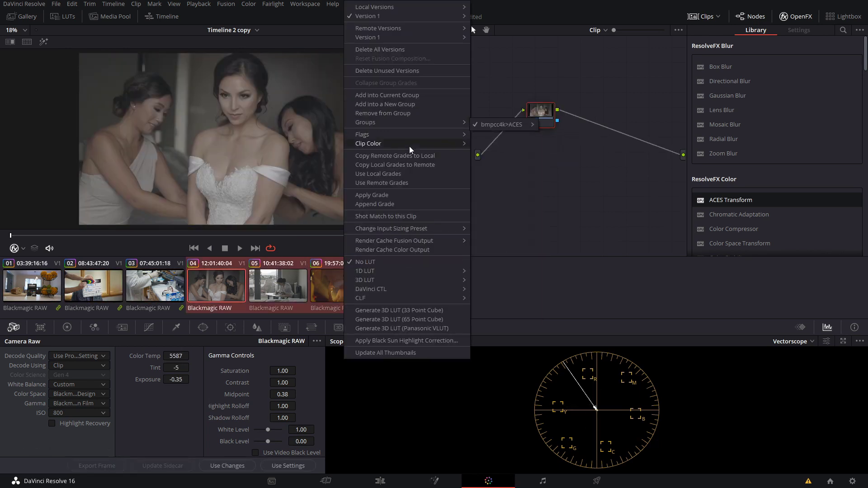
Step: Put clips 04–06 into a new group named 'ursa4.6k>ACES'
click(440, 105)
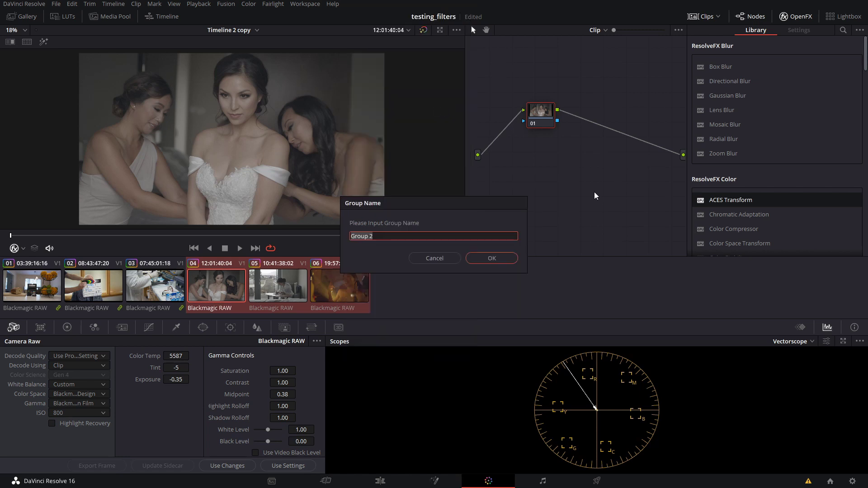
text(ursa4.6k>ACES)
click(496, 258)
drag(540, 113, 549, 125)
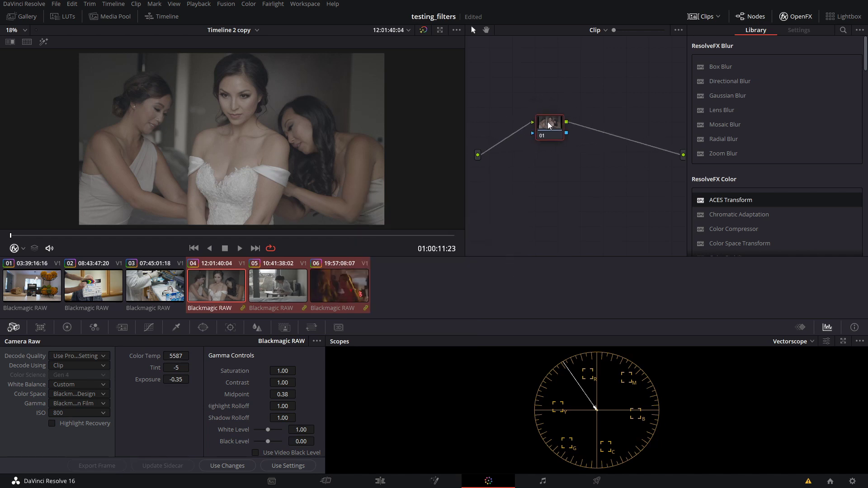
Step: Step through the grouped clips and bring up the group's pre-clip node graph
click(267, 298)
key(Down)
click(220, 282)
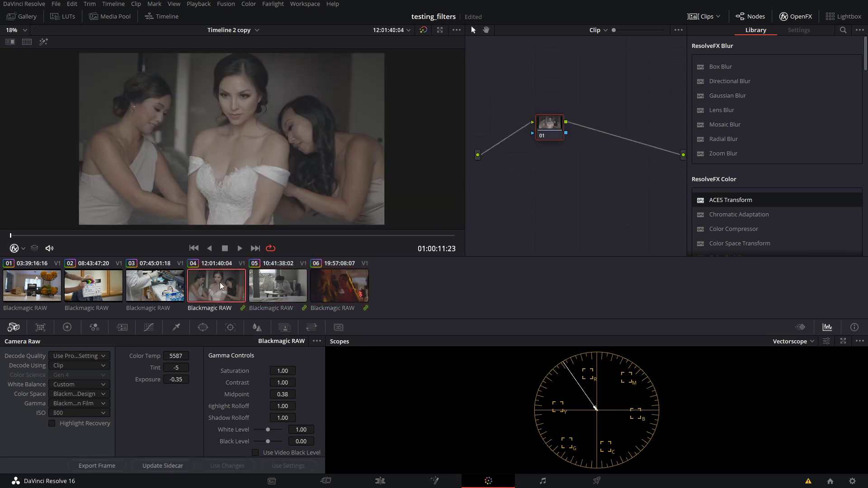
mouse_move(588, 148)
mouse_down()
mouse_move(560, 163)
mouse_move(577, 136)
mouse_move(583, 158)
mouse_up()
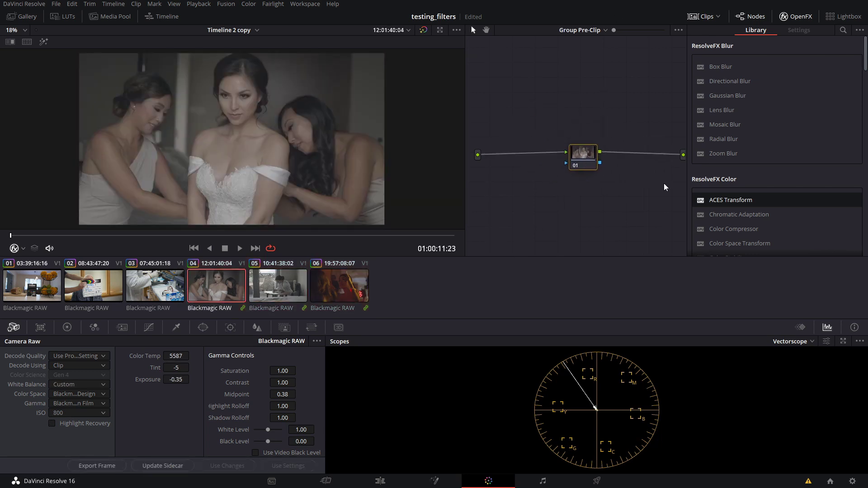
Step: Give pre-clip node 01 an ACES Transform from Blackmagic Design 4.6K Film v3 to ACEScct
drag(707, 199, 583, 156)
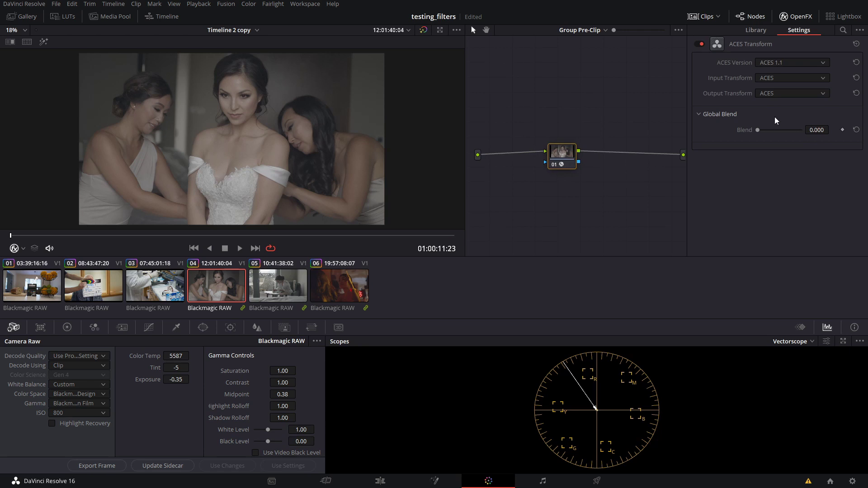
click(792, 78)
scroll(787, 117, down, 3)
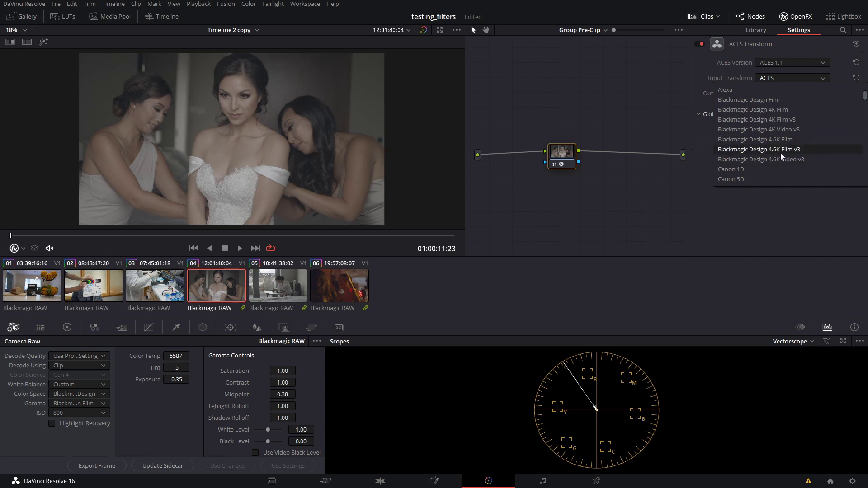
click(809, 150)
click(800, 93)
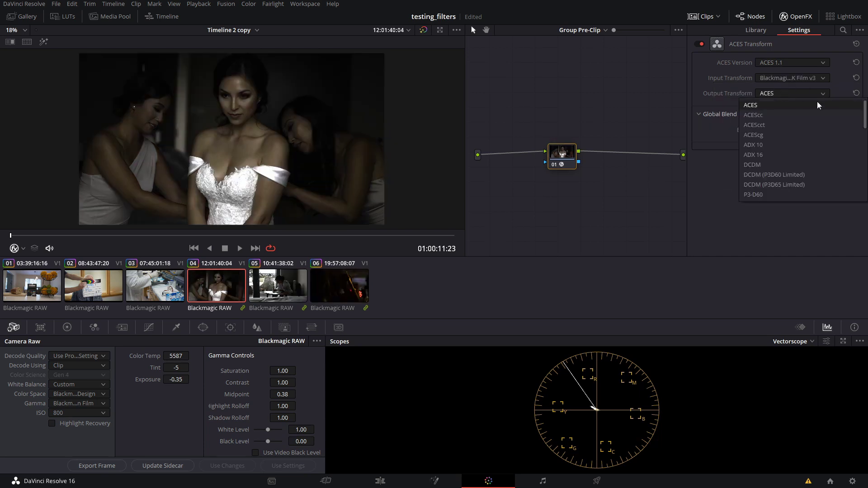
click(770, 121)
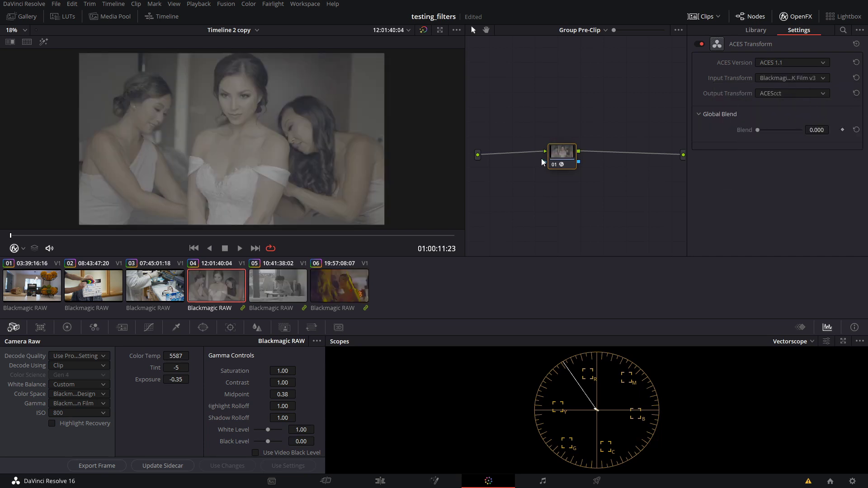
drag(563, 163, 580, 155)
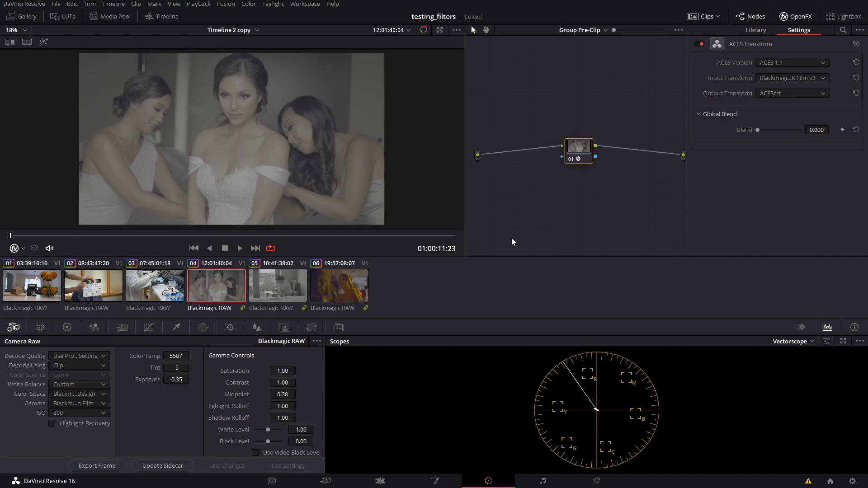
Step: In the Group Post-Clip graph, apply an ACES Transform from ACEScct to Rec.709 on node 01
click(605, 31)
click(599, 61)
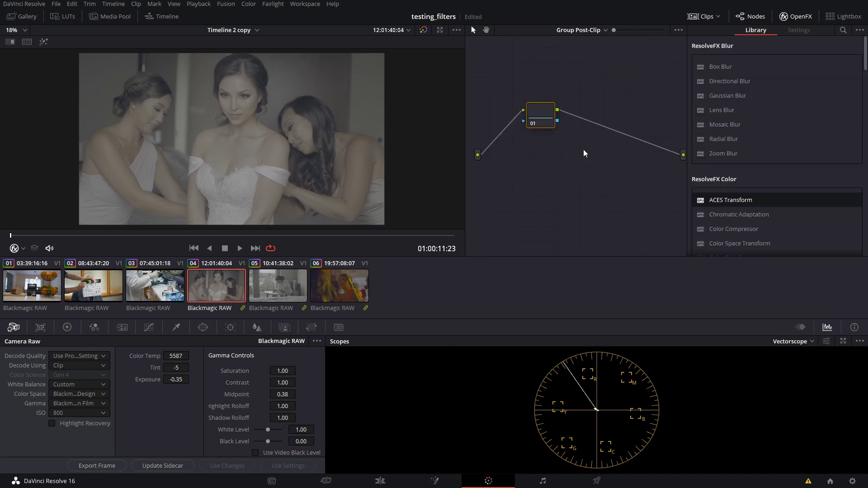
drag(719, 199, 558, 125)
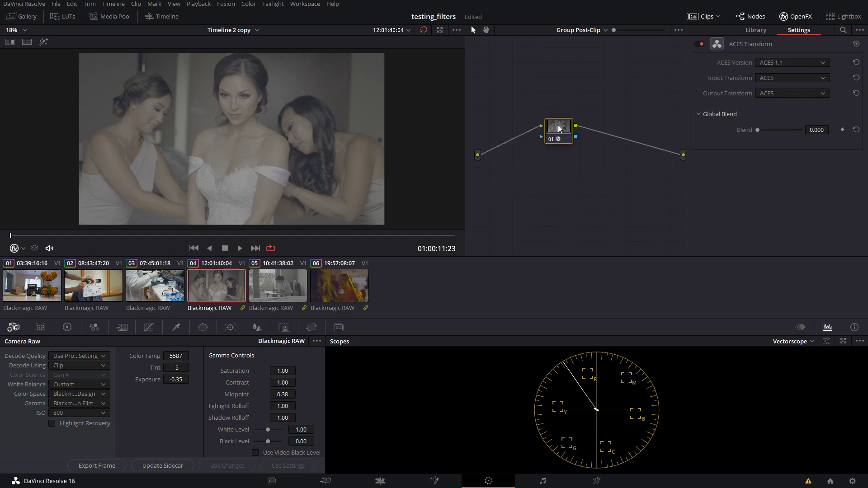
click(791, 80)
click(759, 112)
click(776, 95)
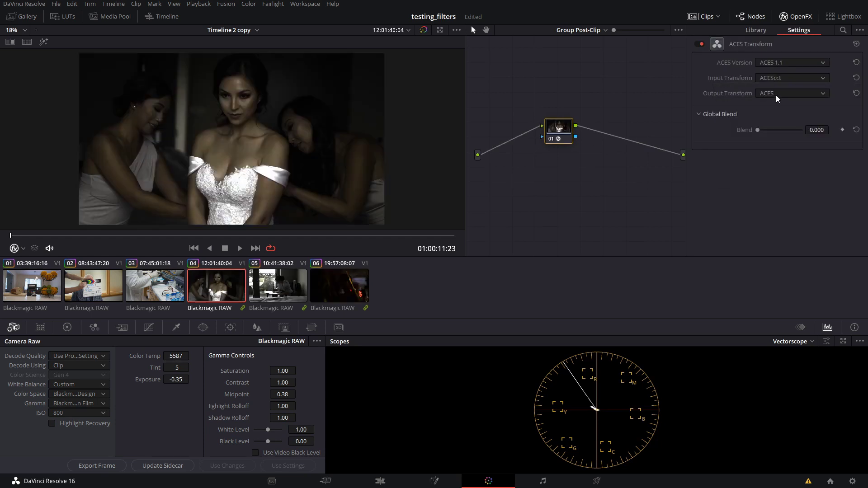
scroll(788, 129, down, 5)
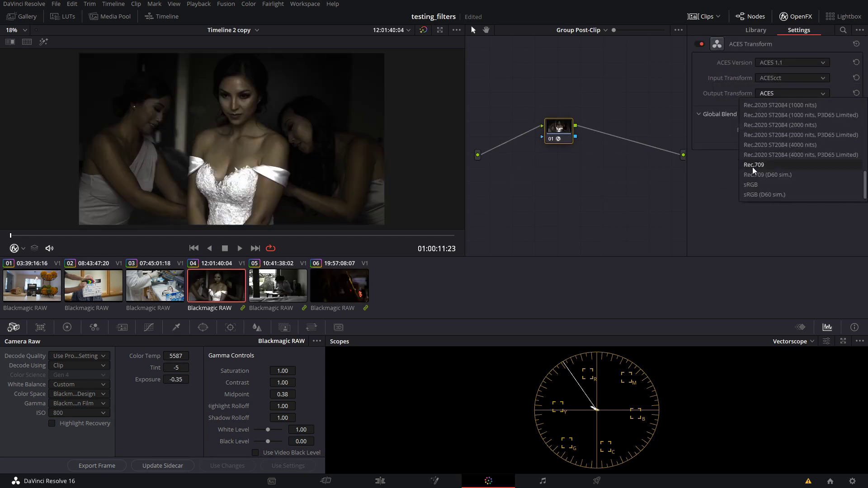
click(752, 167)
Step: Check the Rec.709 conversion on clip 05 and its neighbouring clips
click(299, 293)
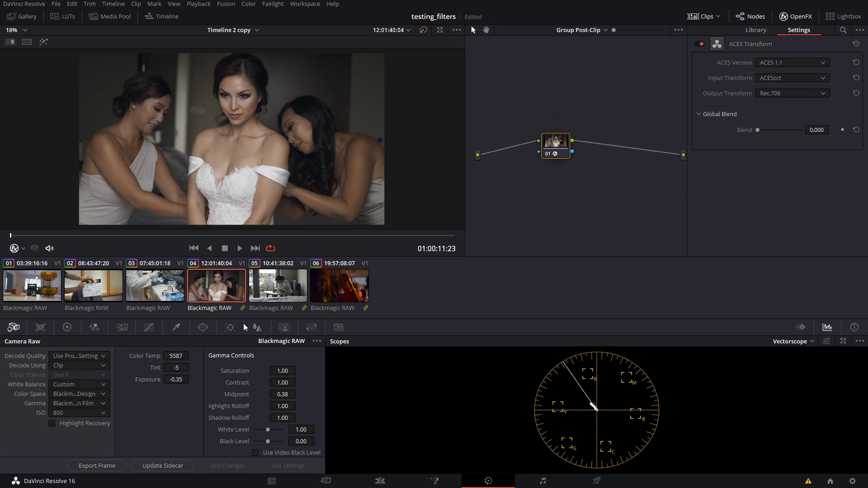
key(Down)
key(Up)
key(Up)
key(Down)
key(Down)
Step: Scrub and compare converted clips 04, 05 and 06 against the ungrouped lab clip 03
drag(206, 236, 166, 230)
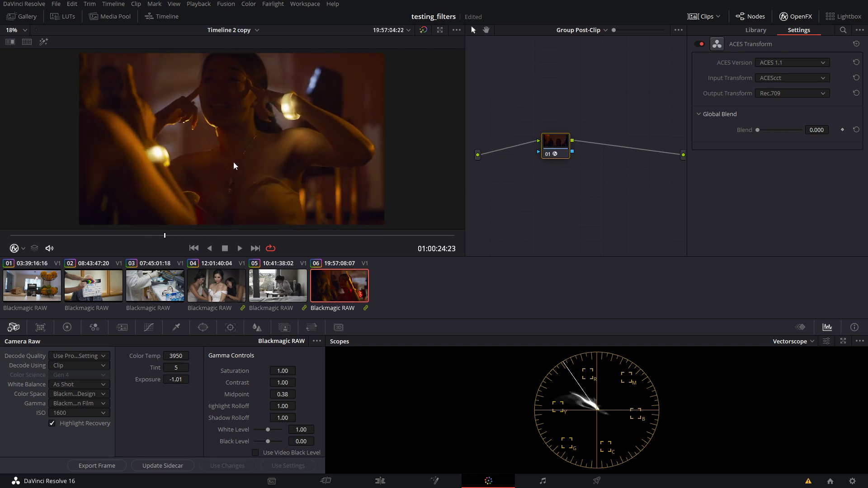
click(217, 288)
key(Up)
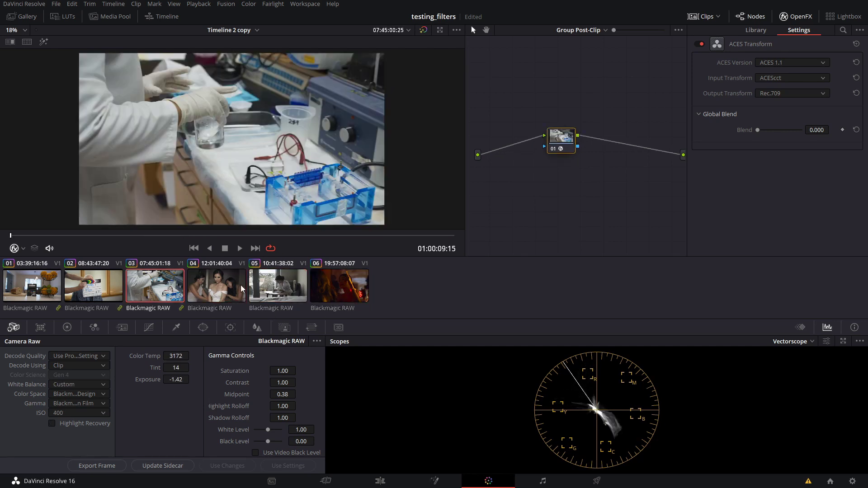
click(293, 287)
key(Down)
key(Up)
click(224, 289)
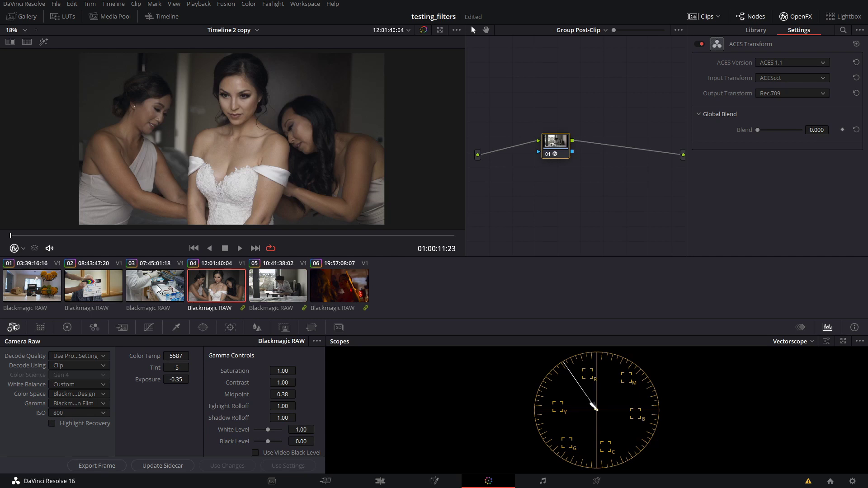
click(285, 290)
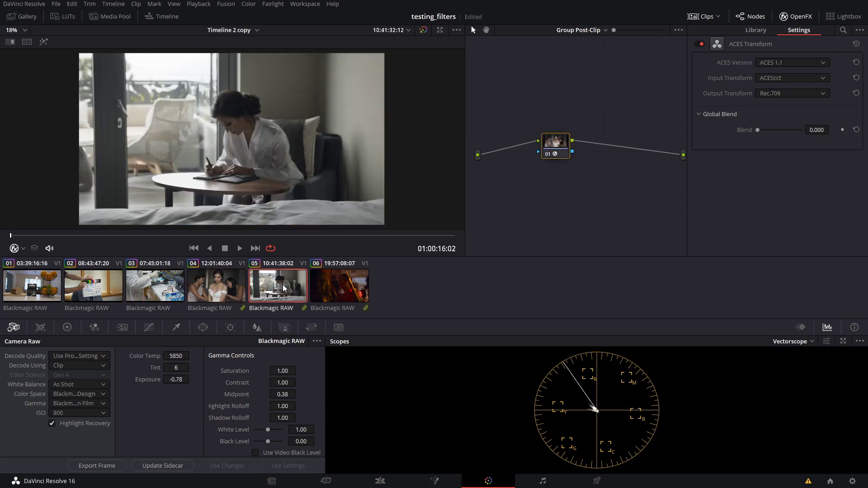
click(331, 291)
click(287, 288)
click(240, 288)
click(292, 287)
click(356, 293)
click(294, 293)
click(224, 284)
click(149, 285)
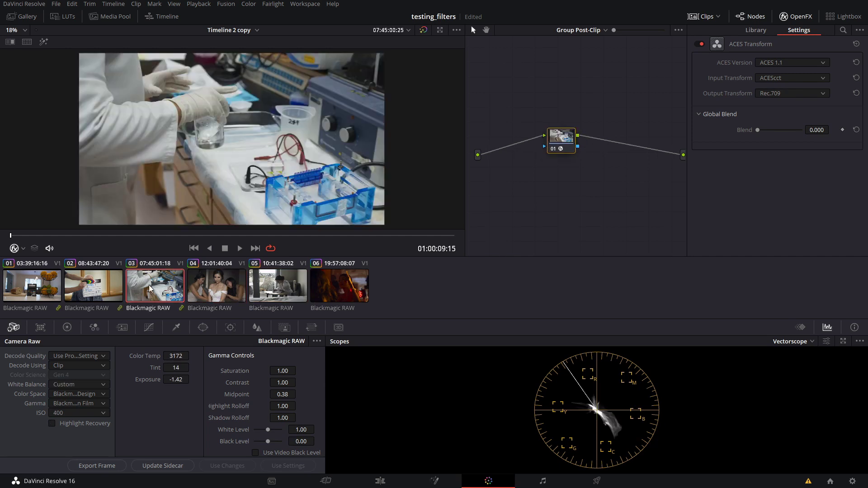
click(208, 287)
click(280, 286)
click(349, 287)
click(278, 291)
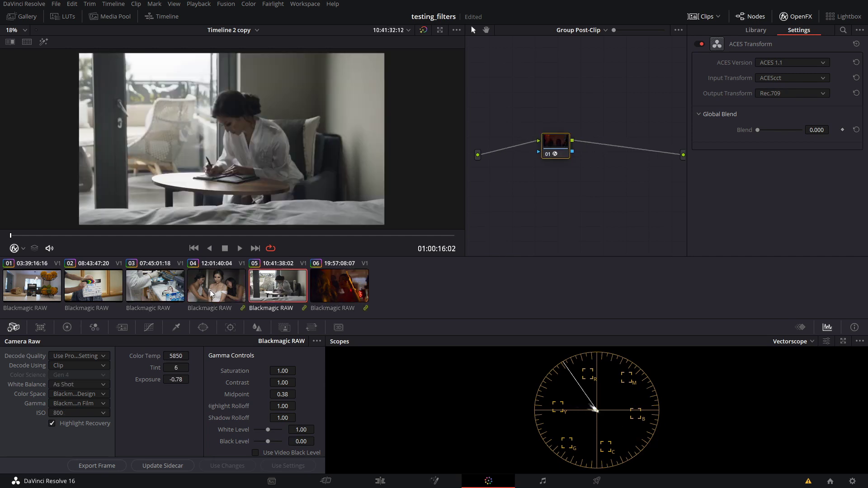
click(209, 289)
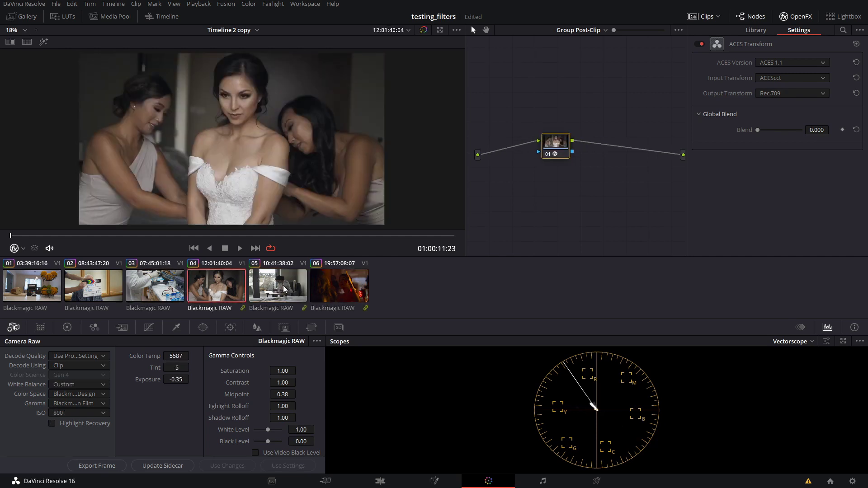
Step: Return to the group's pre-clip graph and view clips 05, 06 and 04
click(599, 29)
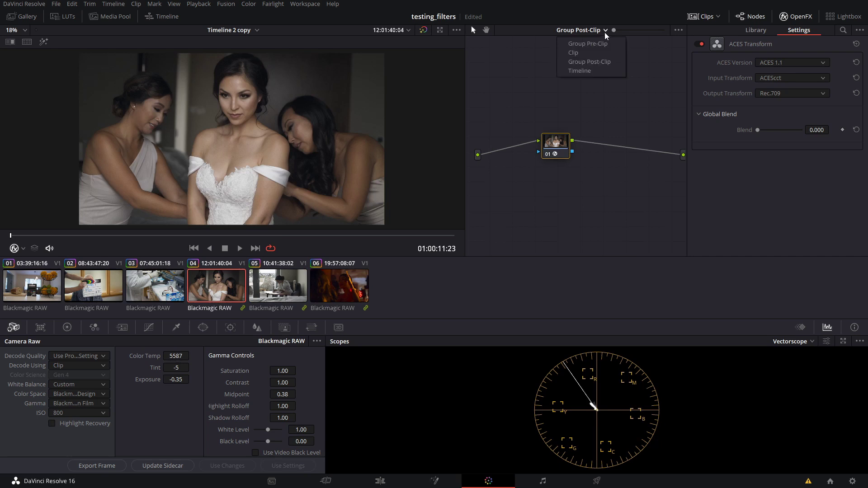
click(601, 46)
drag(583, 150, 550, 153)
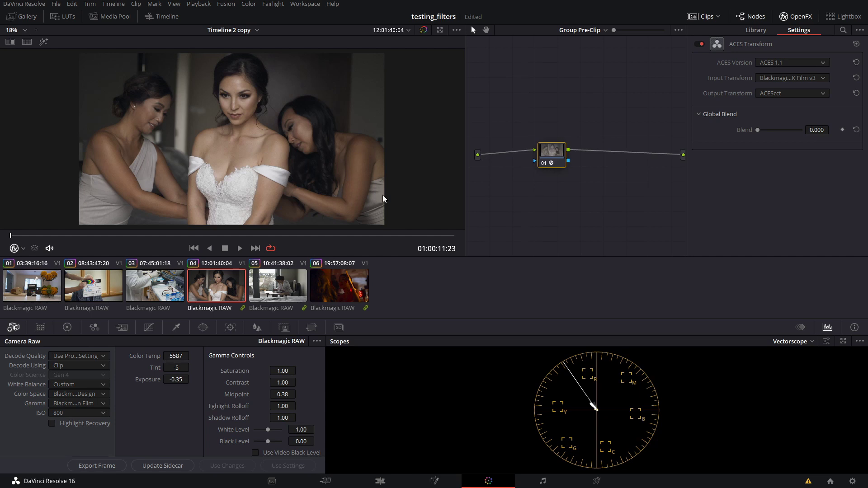
click(288, 294)
click(355, 292)
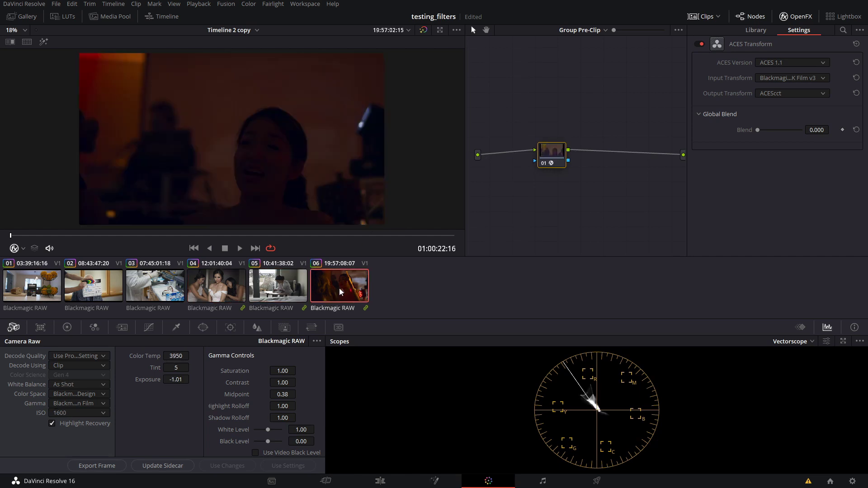
click(293, 294)
click(210, 287)
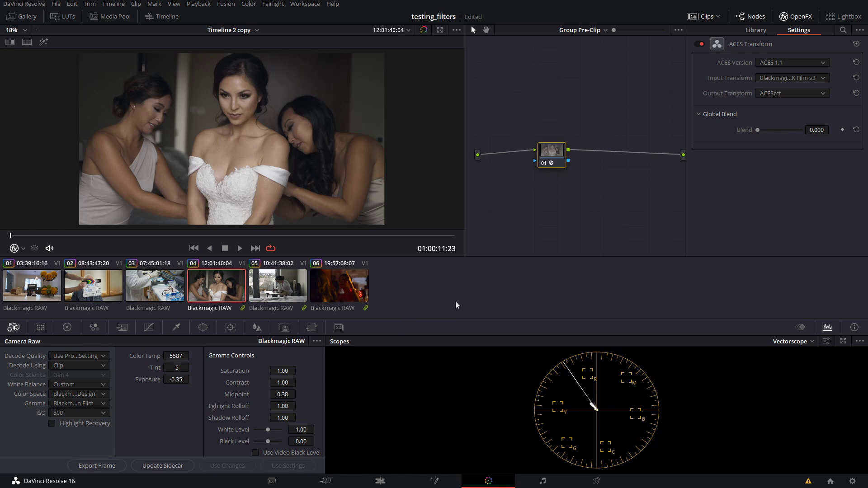
Step: Recheck clips 05, 06 and 04, then move to clip 01 in the first group
click(292, 291)
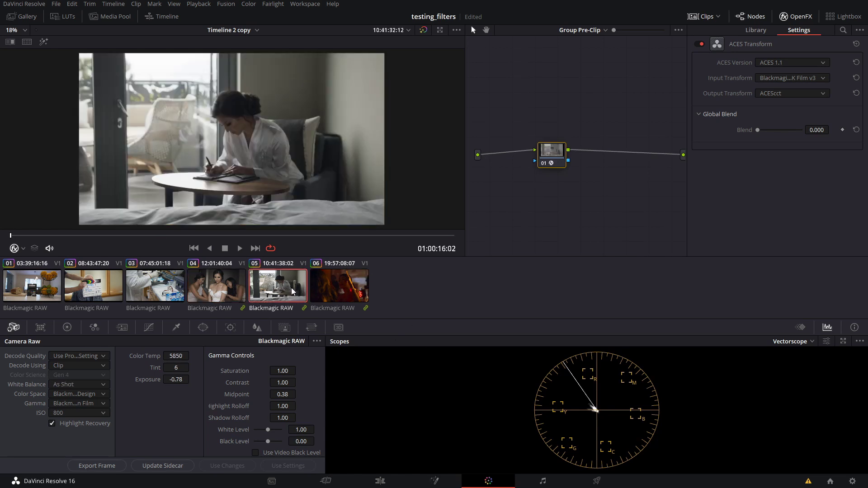
click(337, 290)
click(278, 289)
click(217, 289)
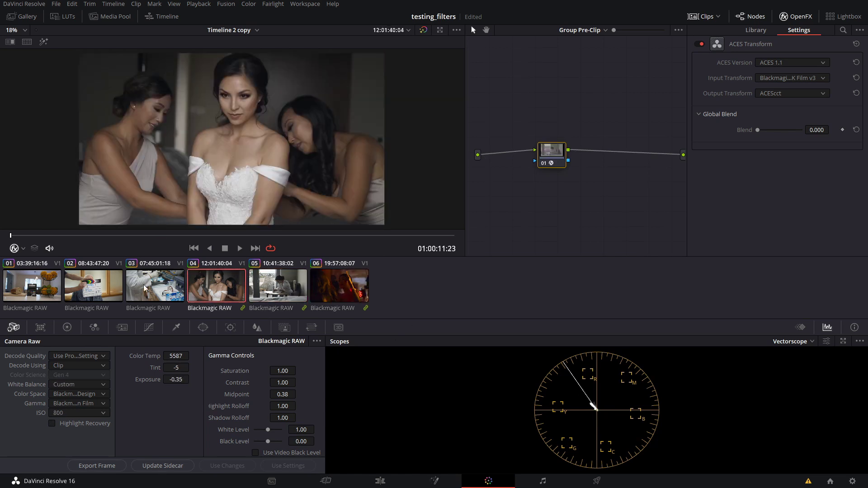
click(41, 286)
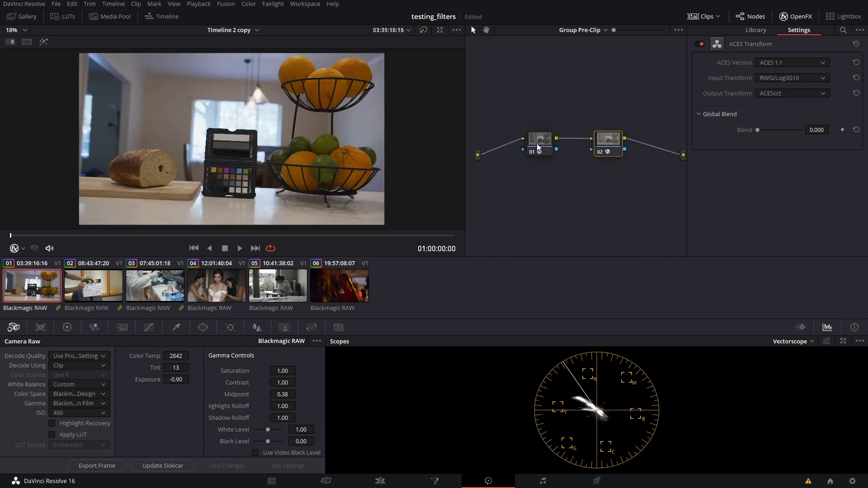
Step: Tidy nodes 01 and 02 in the bmpcc4k>ACES pre-clip graph and inspect node 02's ACES Transform
drag(536, 143, 546, 145)
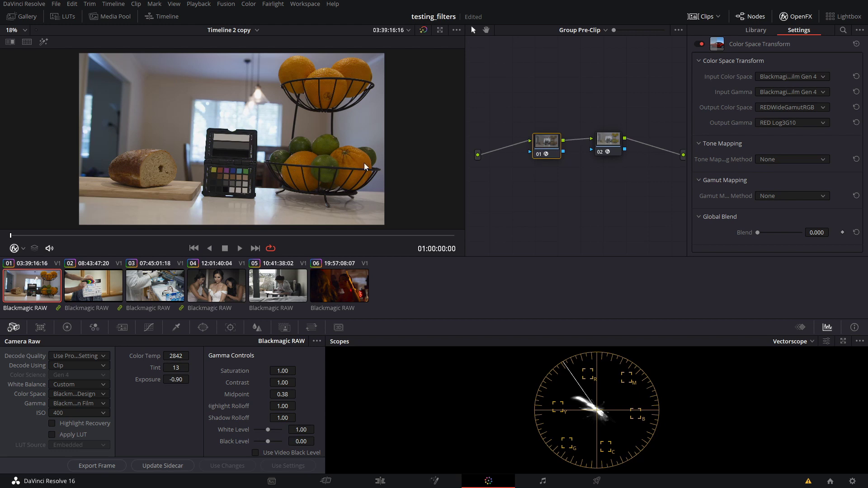
drag(616, 143, 596, 145)
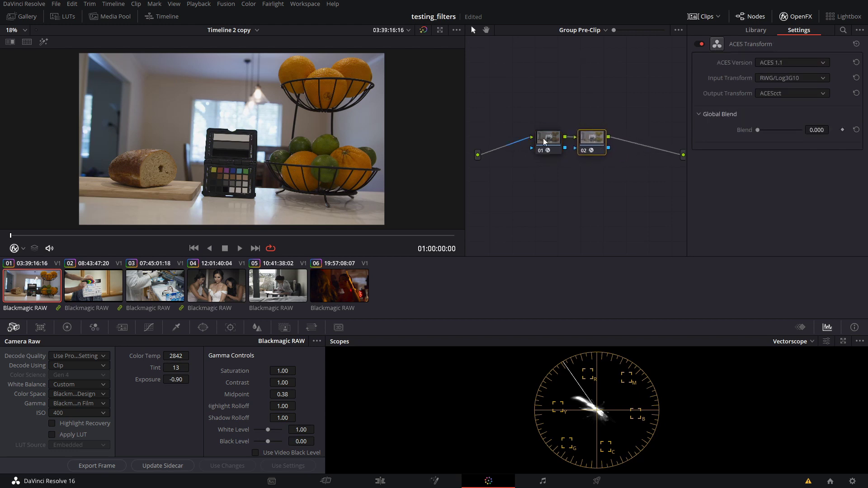
drag(540, 139, 531, 139)
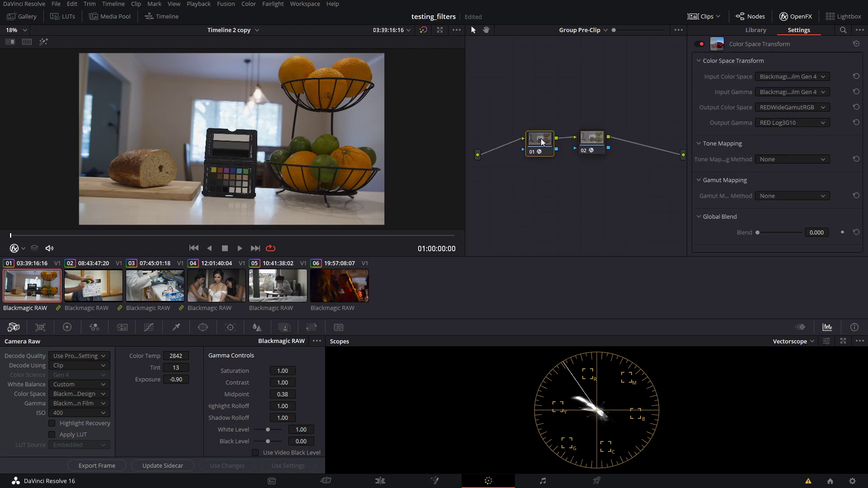
click(600, 144)
Step: Preview clips 03 and 02, then on clip 01 add serial node 03 with Alt+S
click(155, 289)
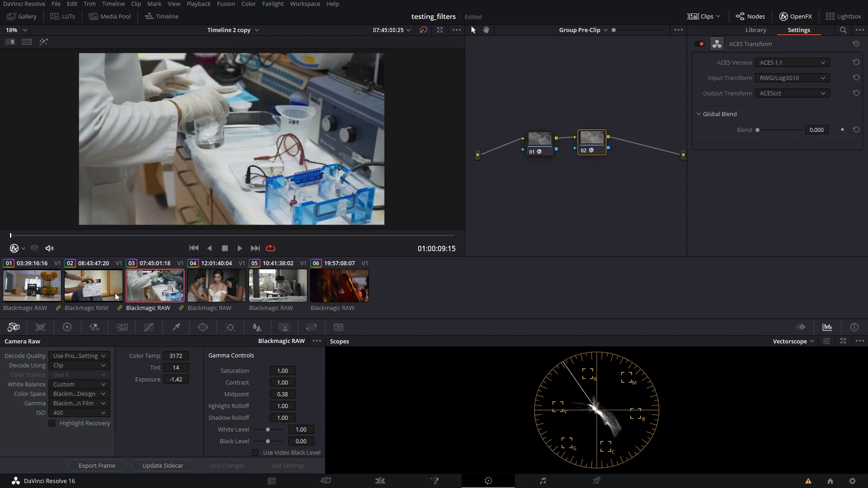
click(96, 293)
click(33, 290)
key(alt+s)
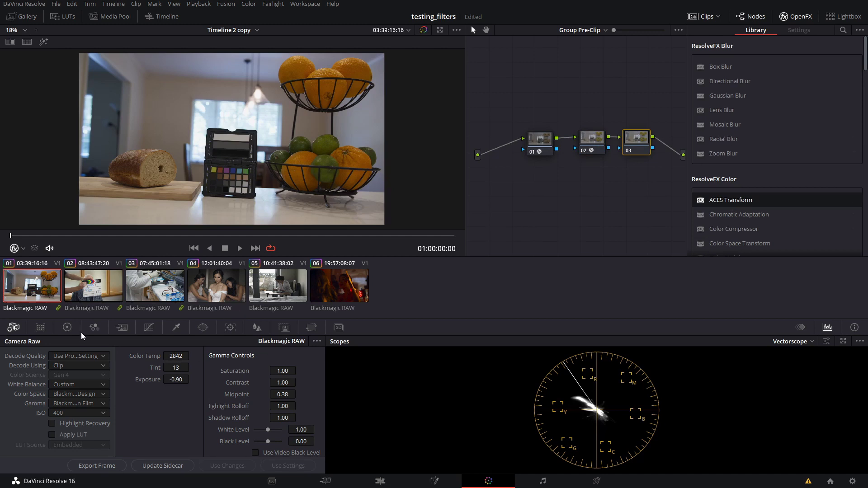
Step: Set node 03's spatial noise reduction to luma threshold 2.0 and chroma threshold 15
click(123, 328)
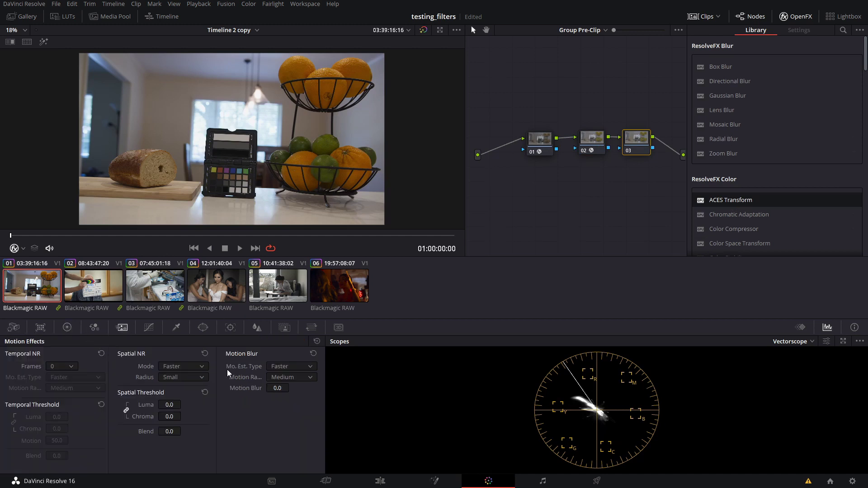
click(170, 404)
text(2)
key(Return)
click(164, 416)
text(15)
drag(641, 142, 635, 117)
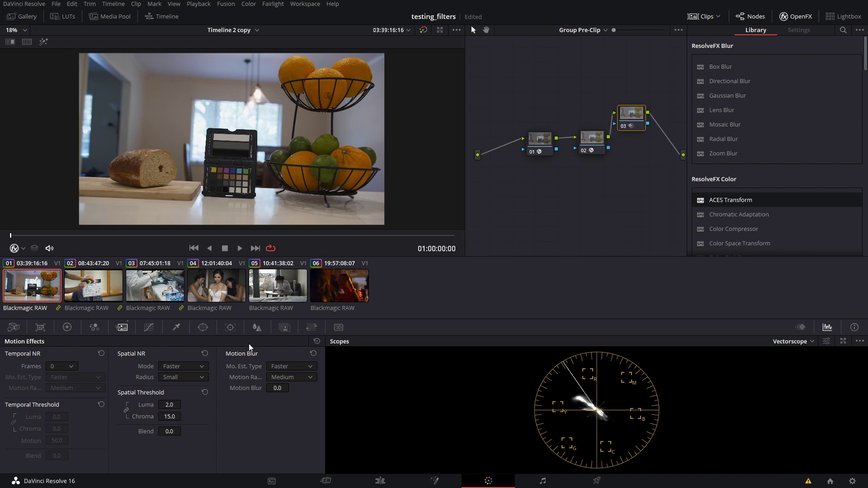
Step: Toggle node 03 with Ctrl+D to compare, and confirm clips 02 and 03 share the noise reduction
click(88, 286)
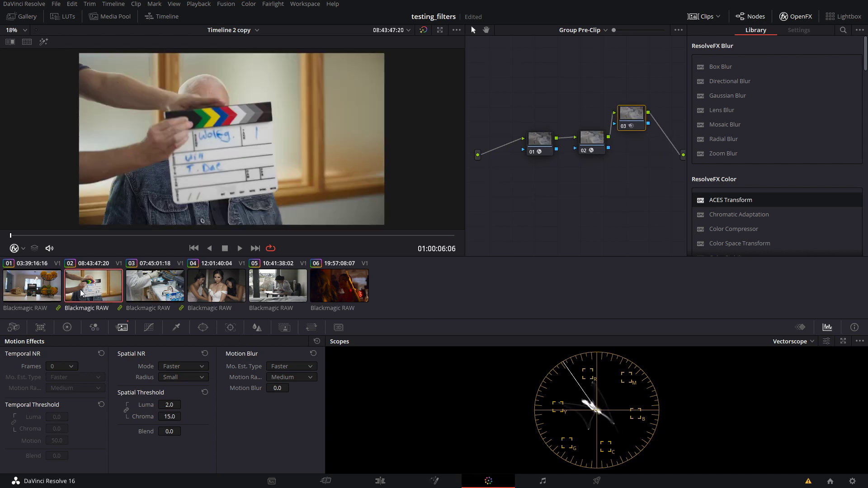
click(32, 287)
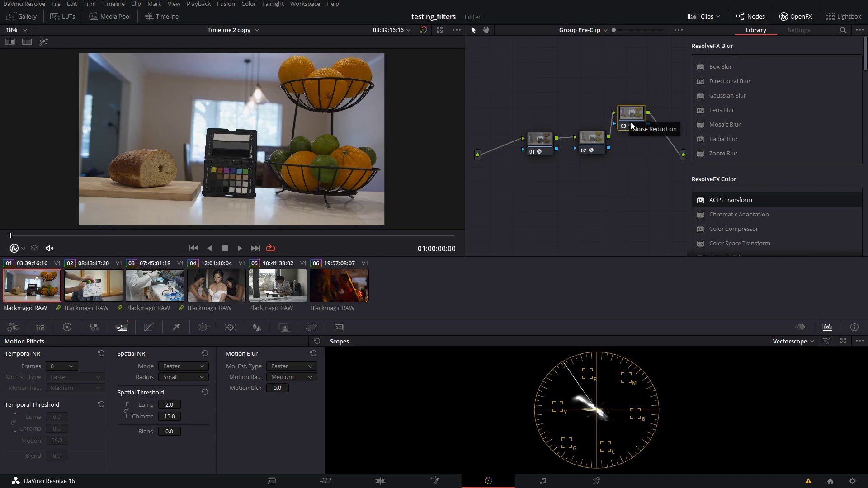
key(ctrl+d)
drag(636, 119, 639, 99)
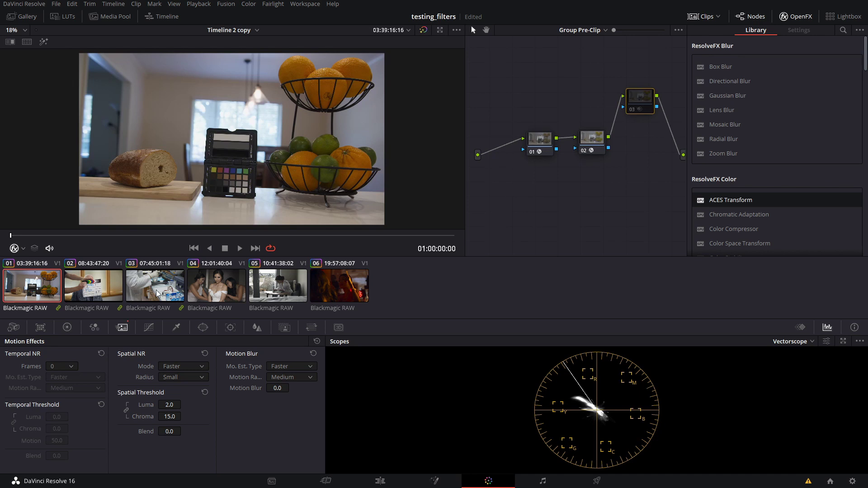
key(Down)
click(44, 287)
click(93, 286)
click(155, 286)
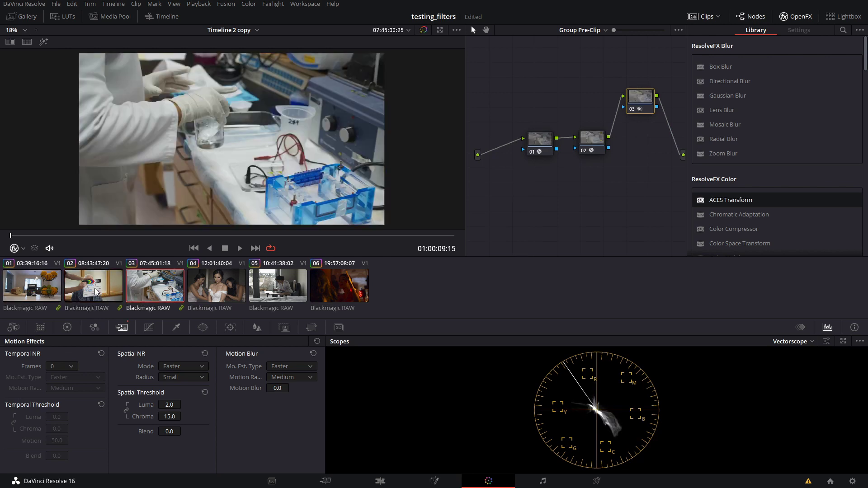
click(21, 292)
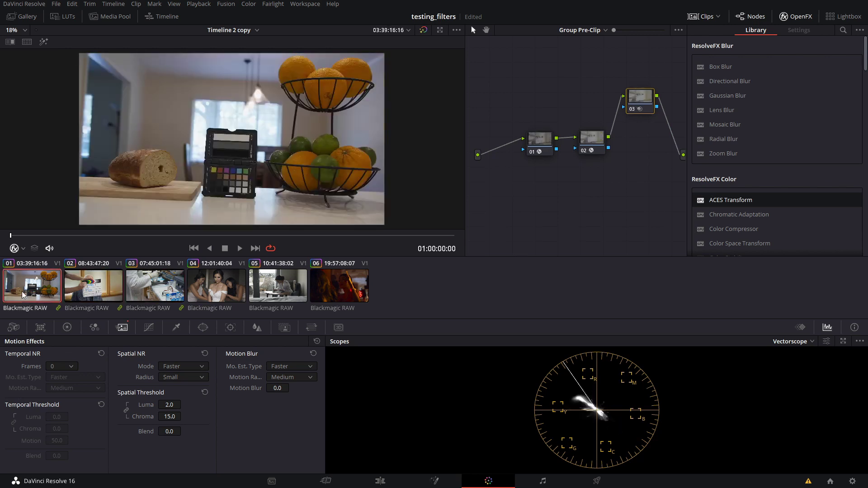
click(219, 284)
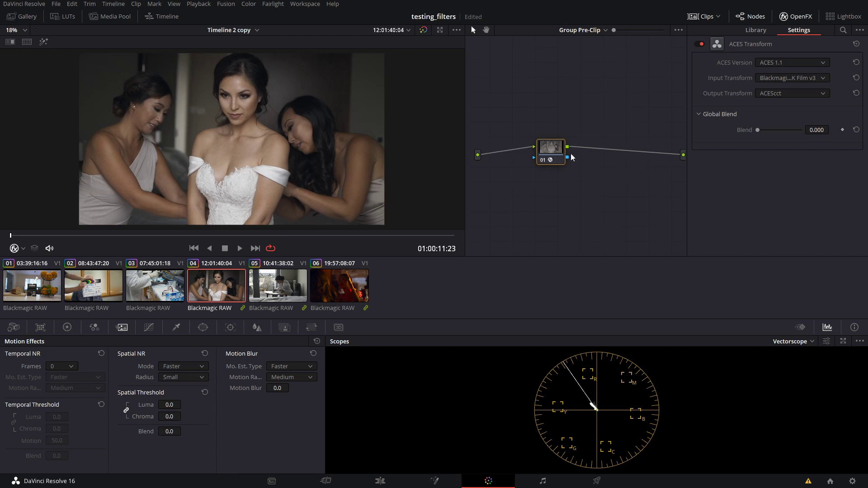
Step: Preview clips 05 and 06 of the second group, returning to clip 04
click(274, 286)
click(327, 286)
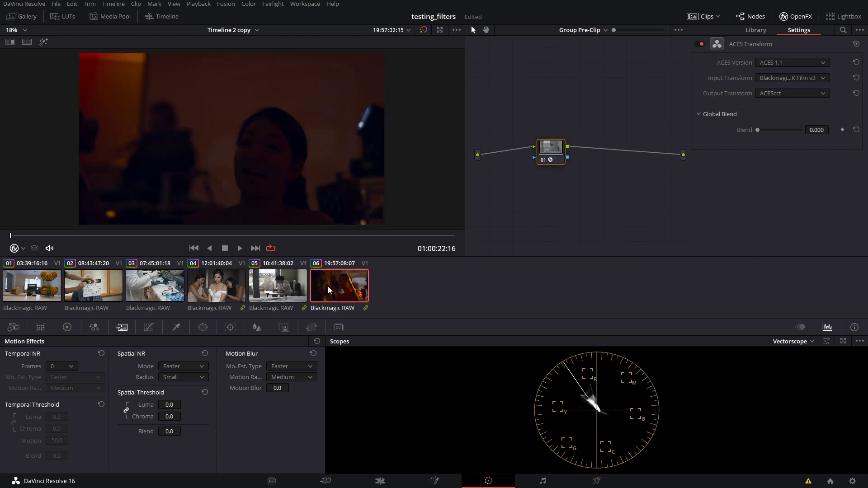
click(276, 286)
click(215, 286)
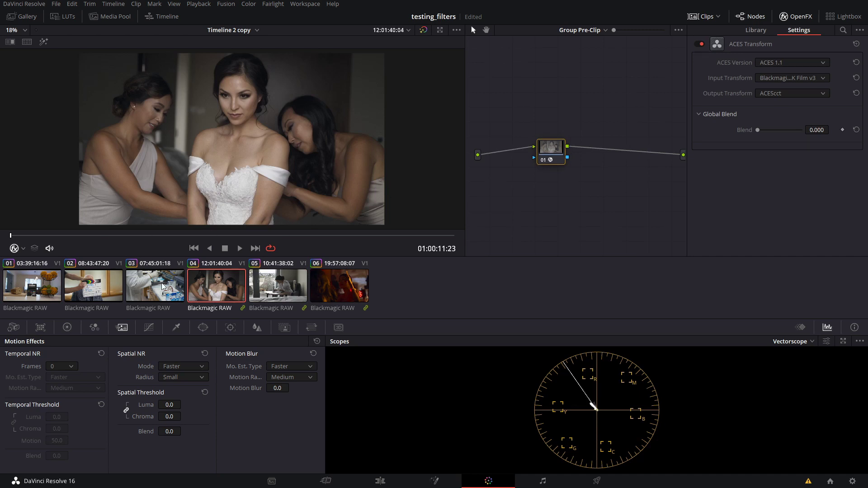
Step: Show the empty timeline-level node graph and view clips 03 and 04 there
click(606, 30)
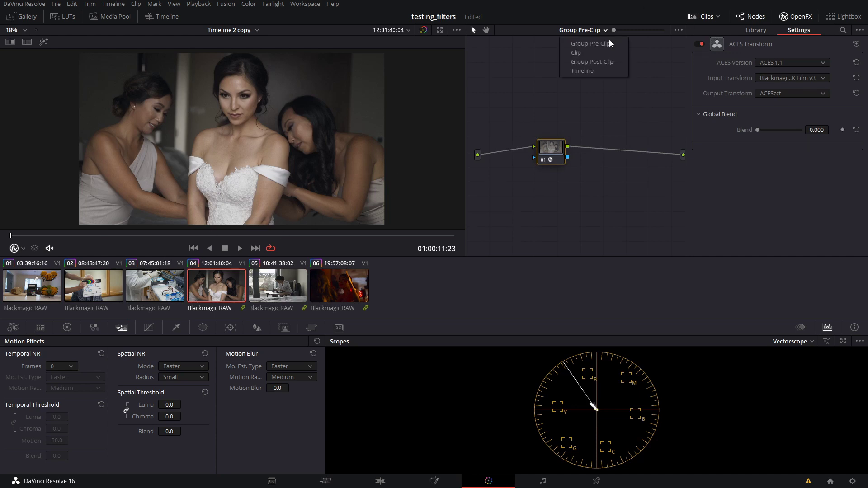
click(584, 71)
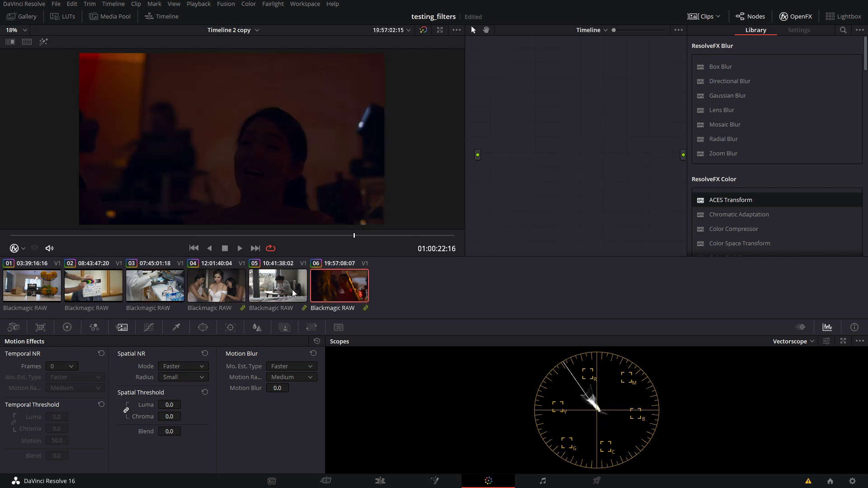
click(144, 295)
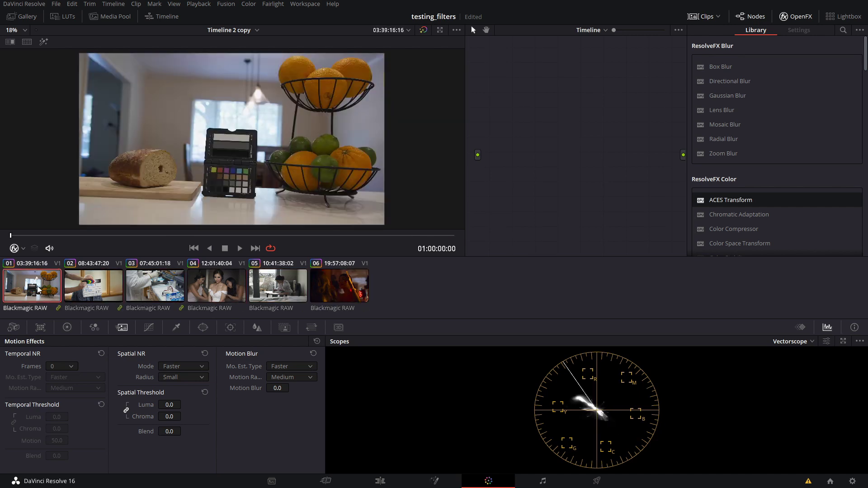
click(198, 287)
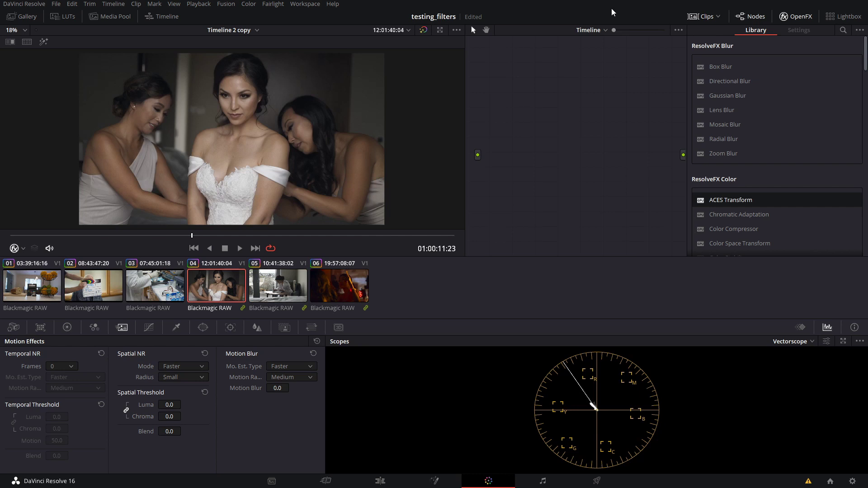
click(602, 30)
Step: Switch to the clip-level graph and check that clips 03, 02 and 01 each hold a single node
click(598, 52)
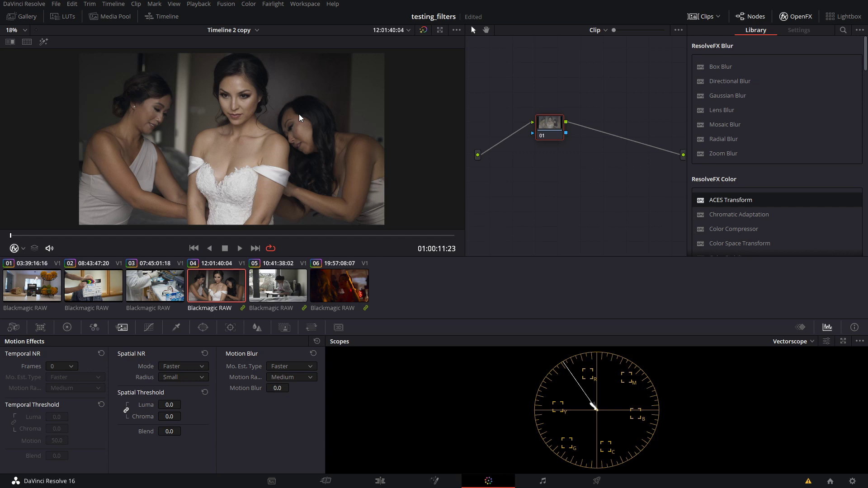
click(172, 290)
click(92, 286)
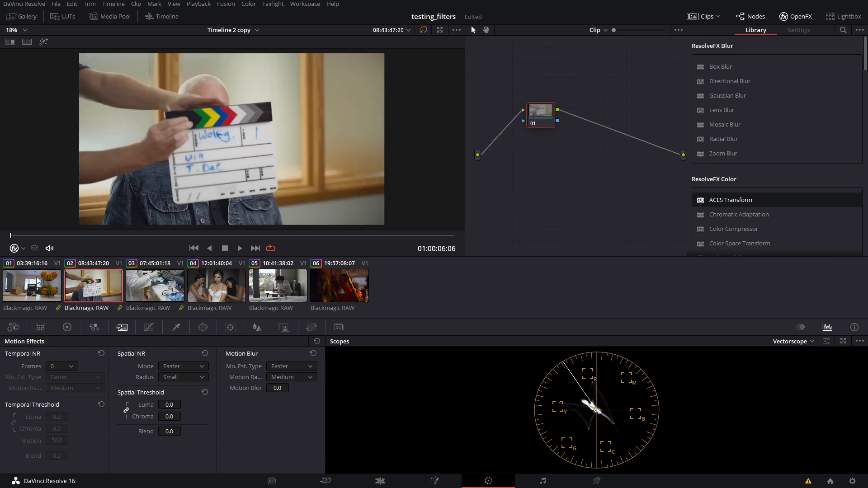
click(37, 278)
click(88, 274)
click(155, 277)
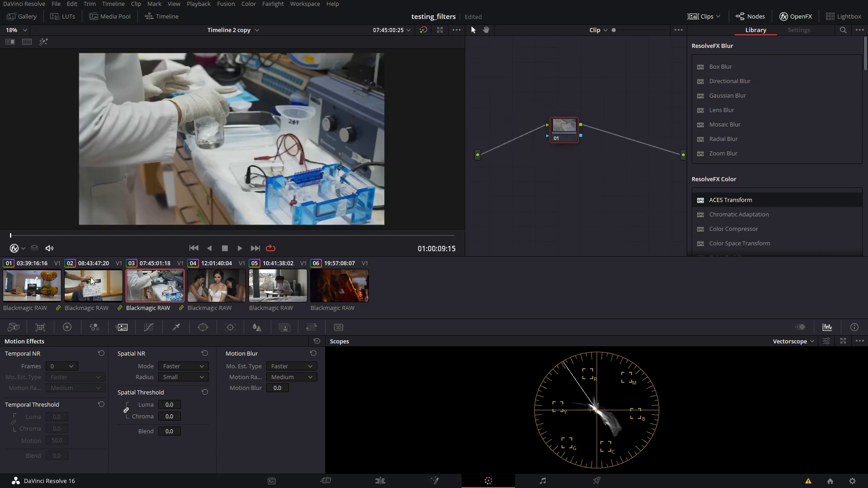
click(90, 278)
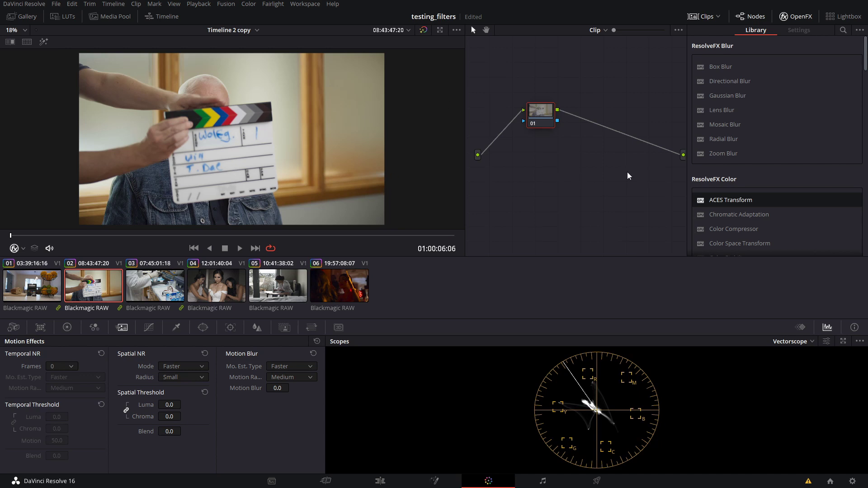